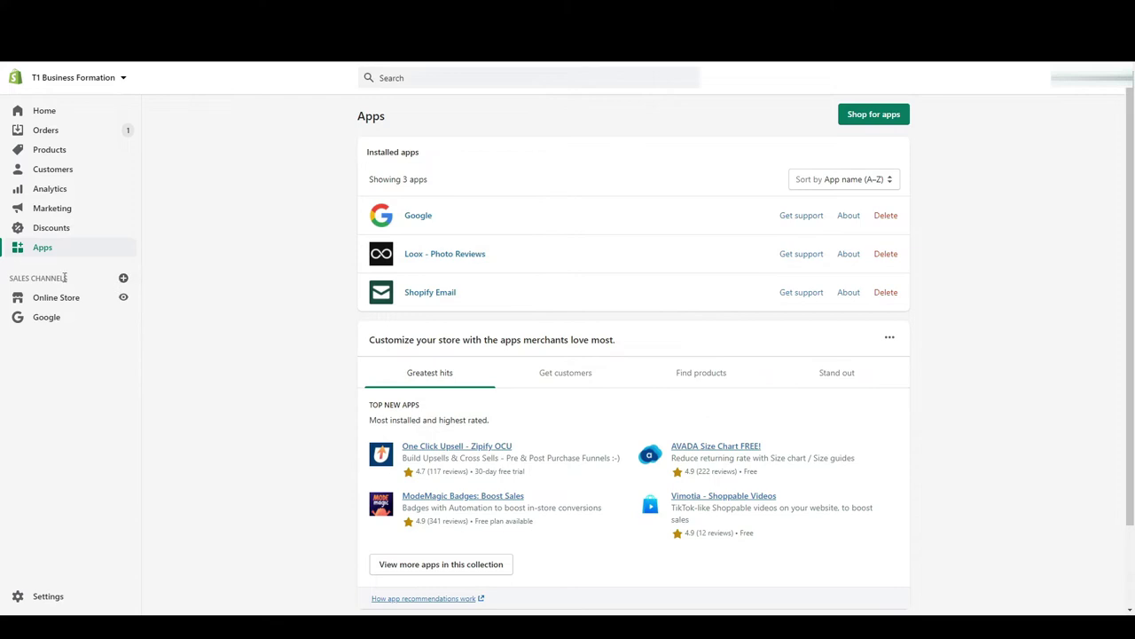
# Add the Buy Button sales channel and create a Product Buy Button for the T-shirt product
pyautogui.click(124, 278)
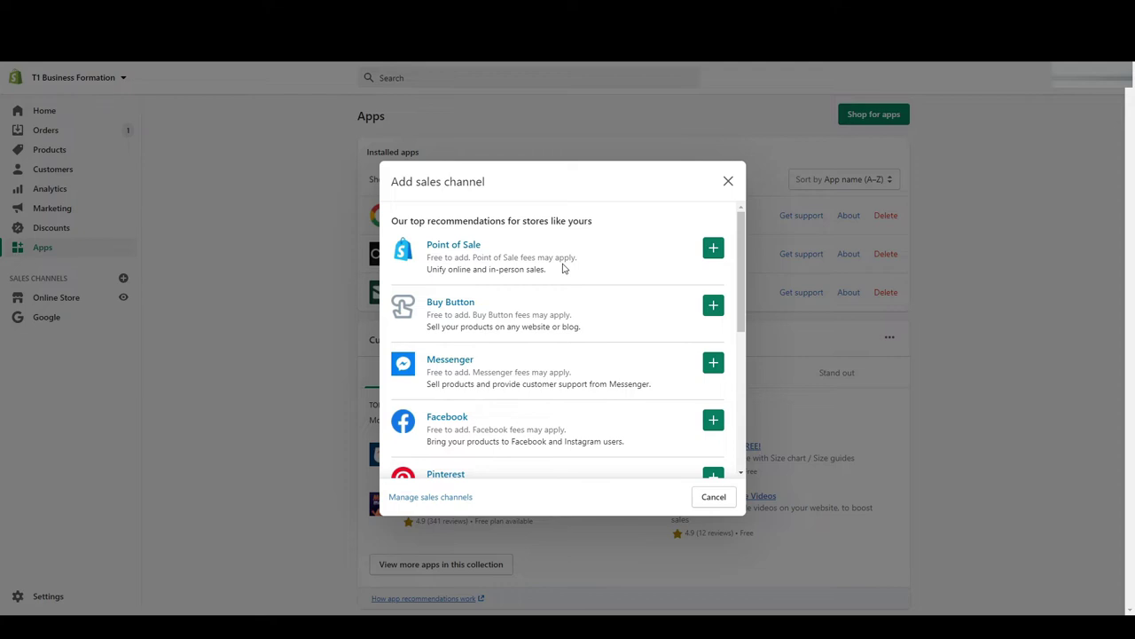
pyautogui.click(711, 307)
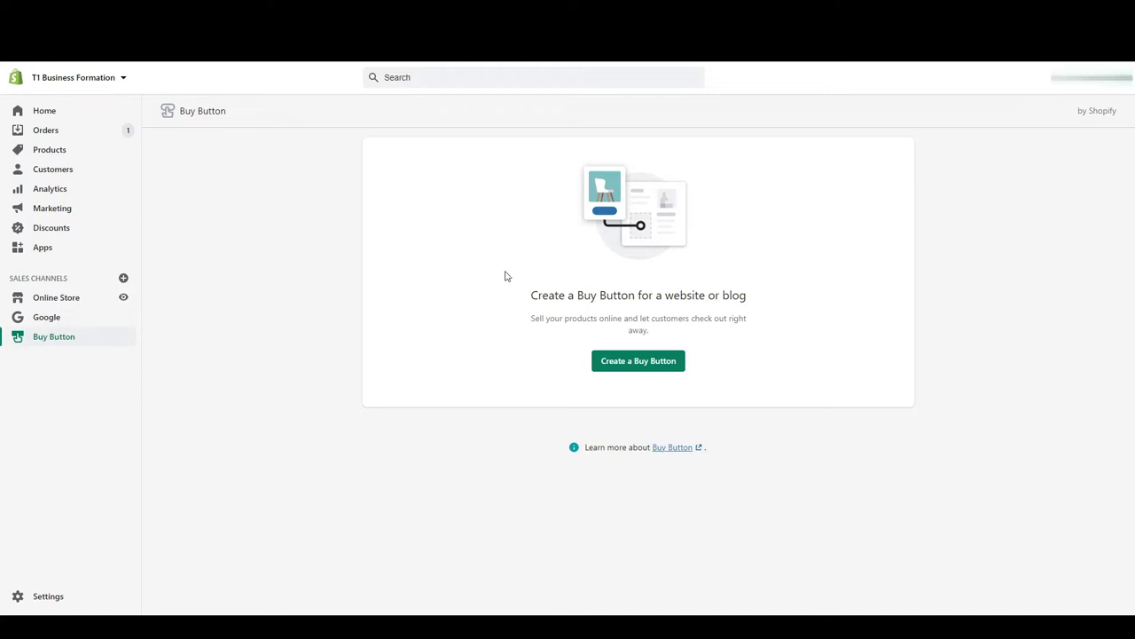
pyautogui.click(622, 361)
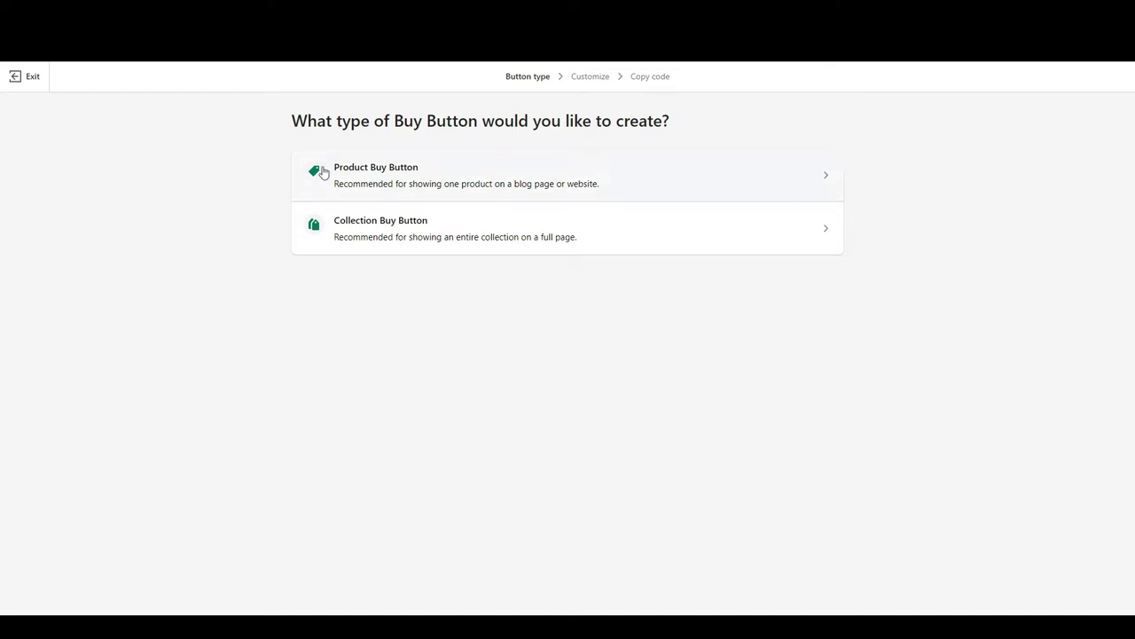
pyautogui.click(324, 173)
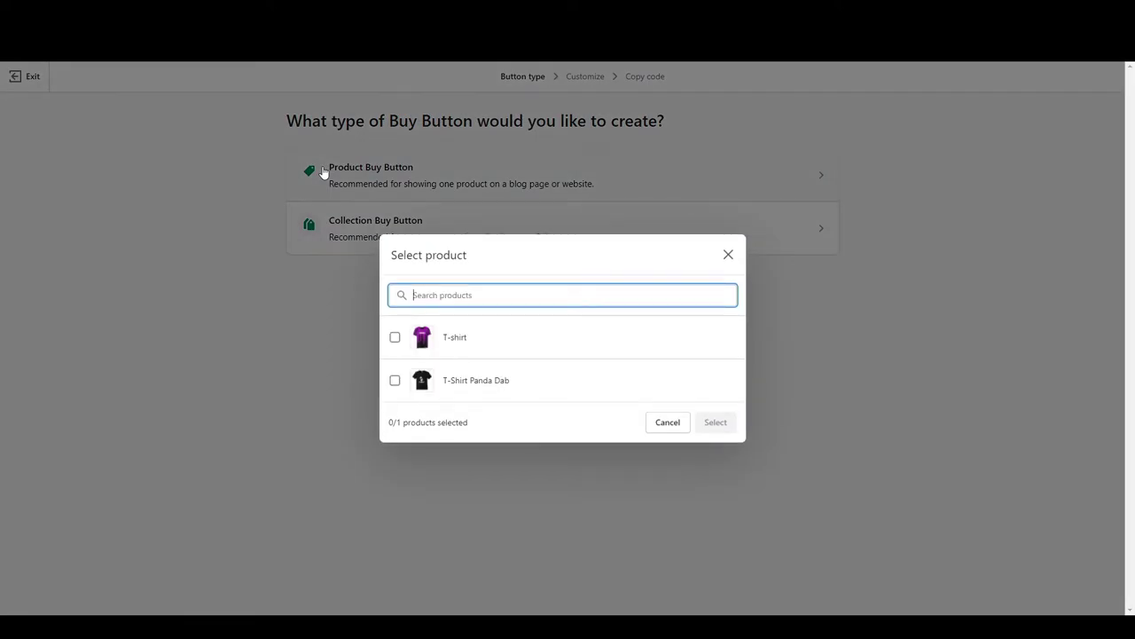
pyautogui.click(394, 338)
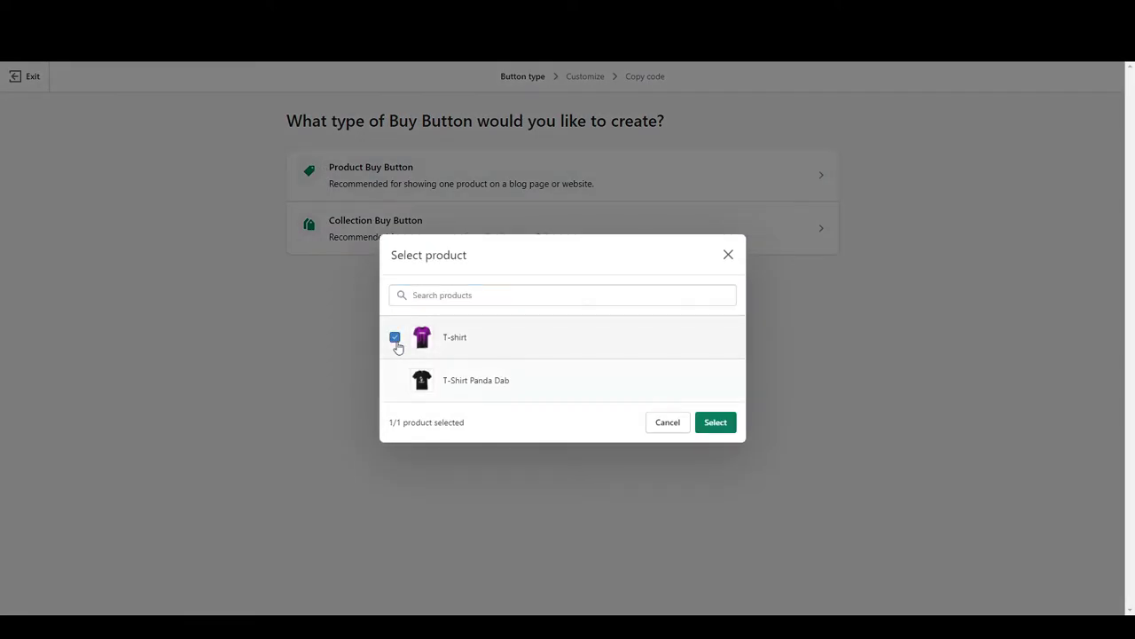
pyautogui.click(707, 423)
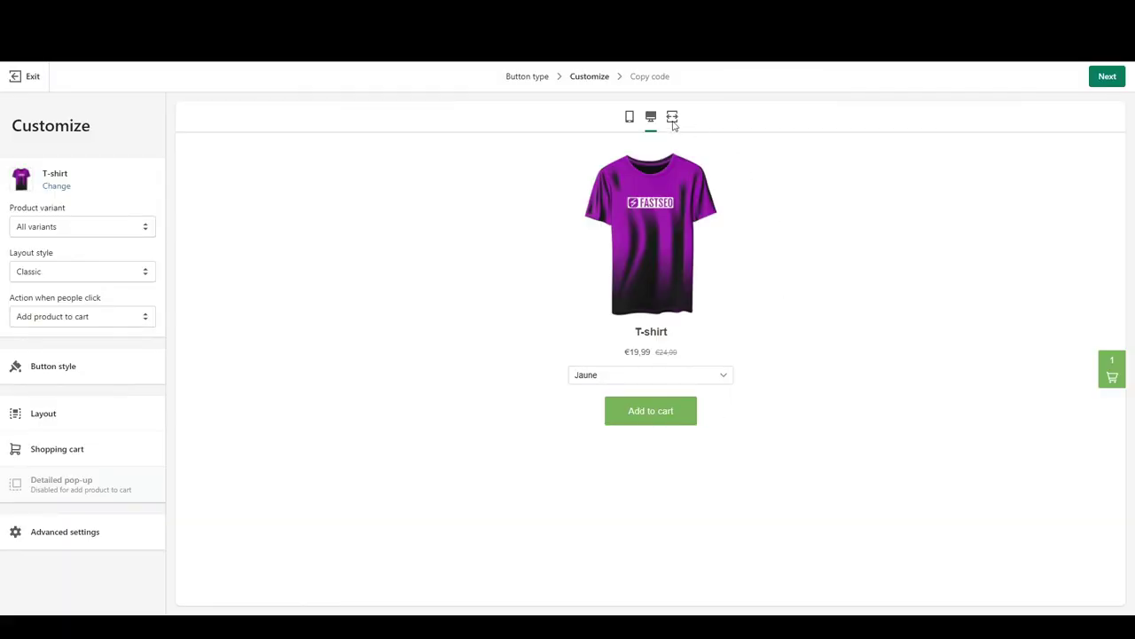
# Try limiting the Buy Button to the Jaune variant, and restore the product variant setting to All variants
pyautogui.click(101, 227)
pyautogui.click(82, 258)
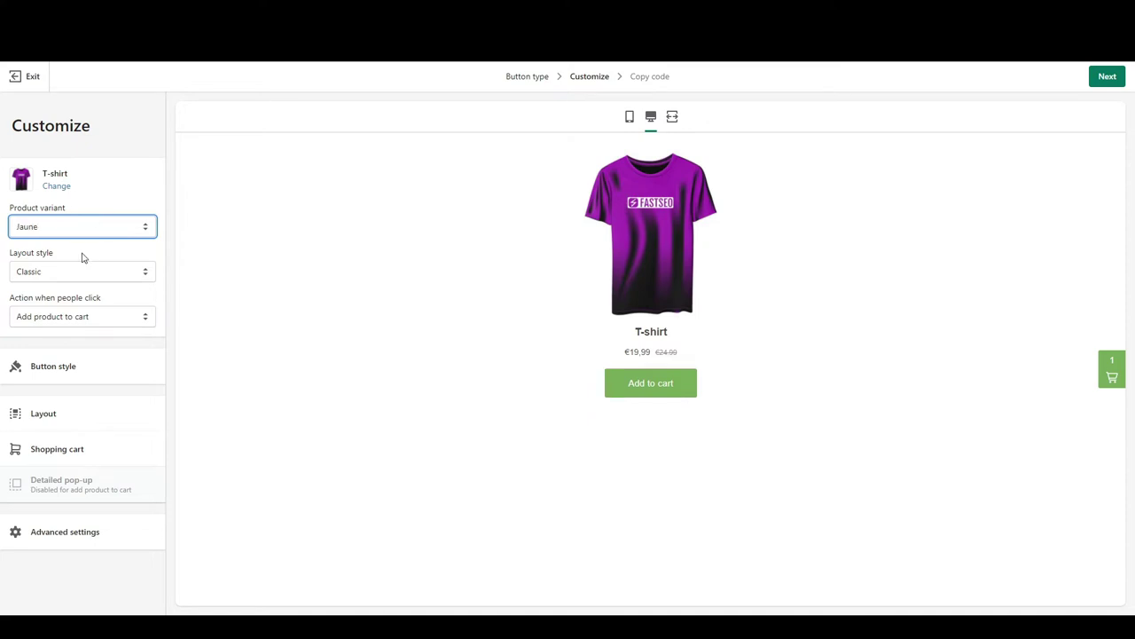
pyautogui.click(109, 232)
pyautogui.click(101, 245)
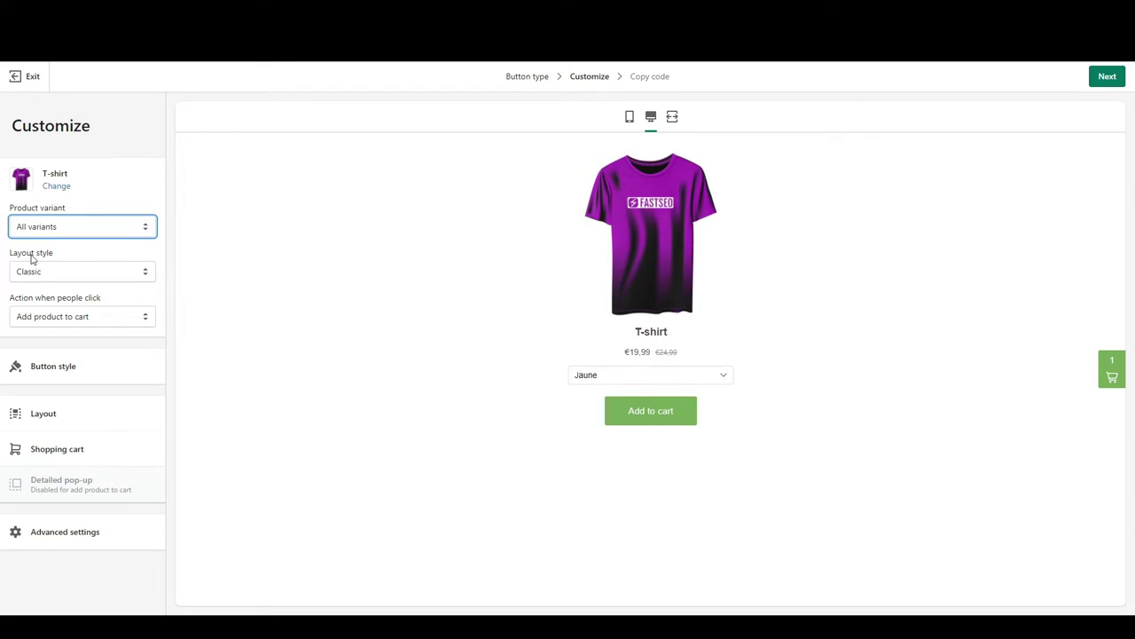
# Try the Basic layout style for the Buy Button and settle on Full view
pyautogui.click(45, 270)
pyautogui.click(55, 288)
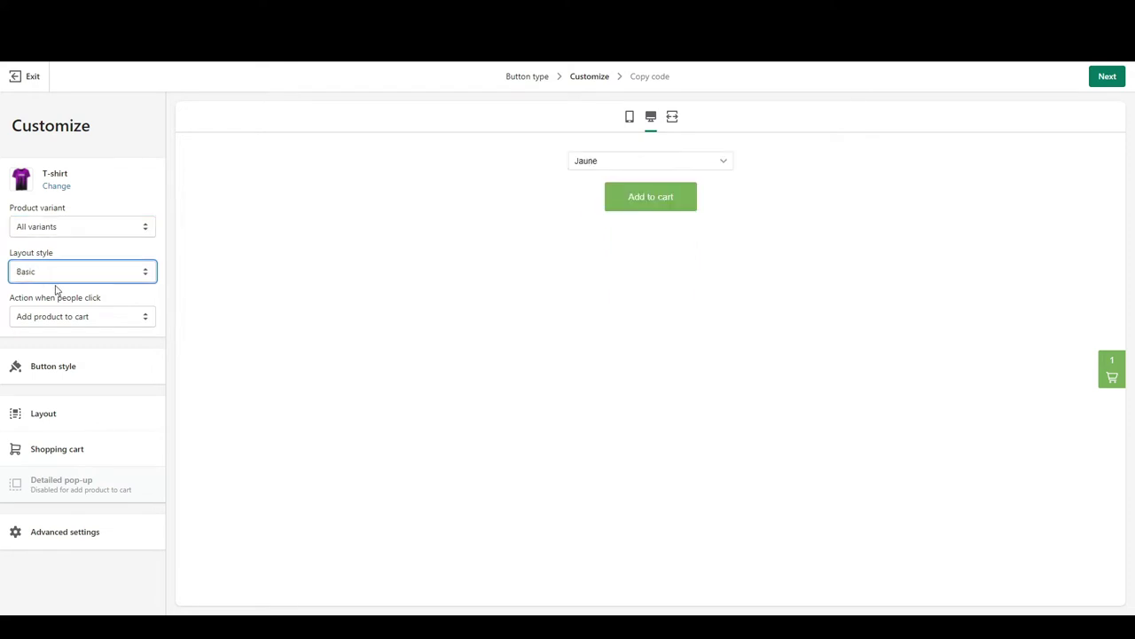
pyautogui.click(74, 314)
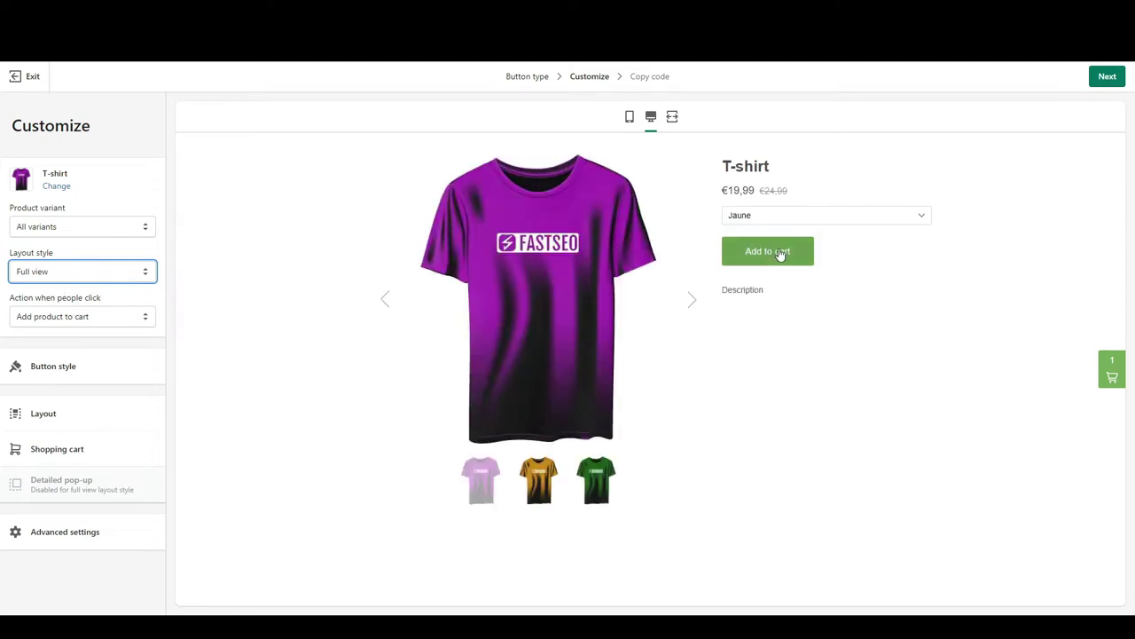
pyautogui.click(125, 321)
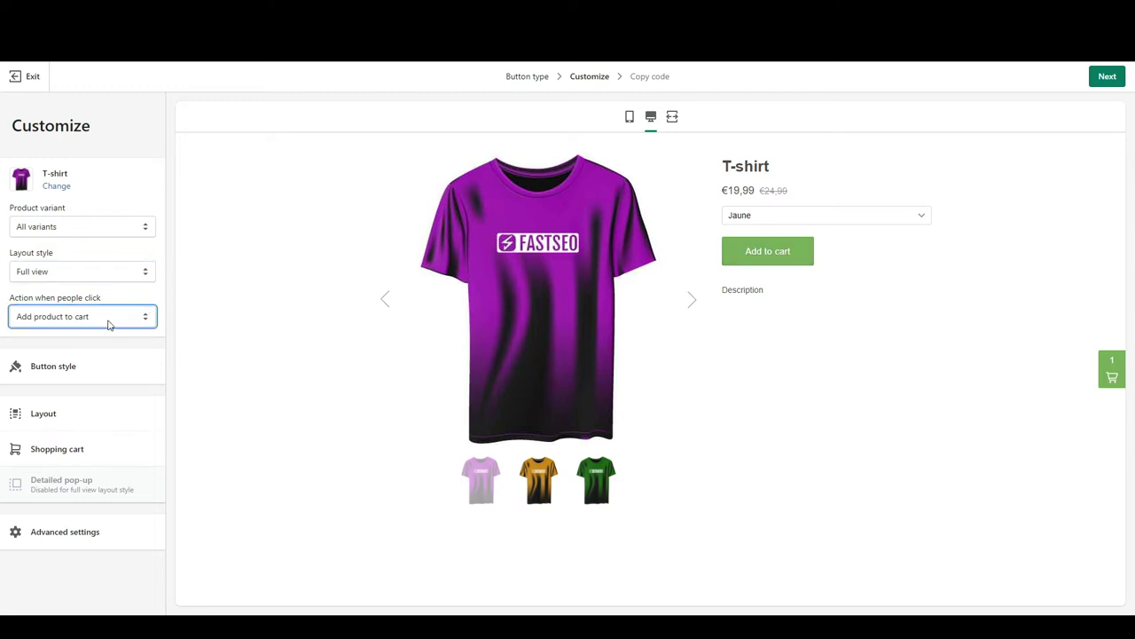
# Set the button style to 10 px corners and a 138 px button width
pyautogui.click(106, 381)
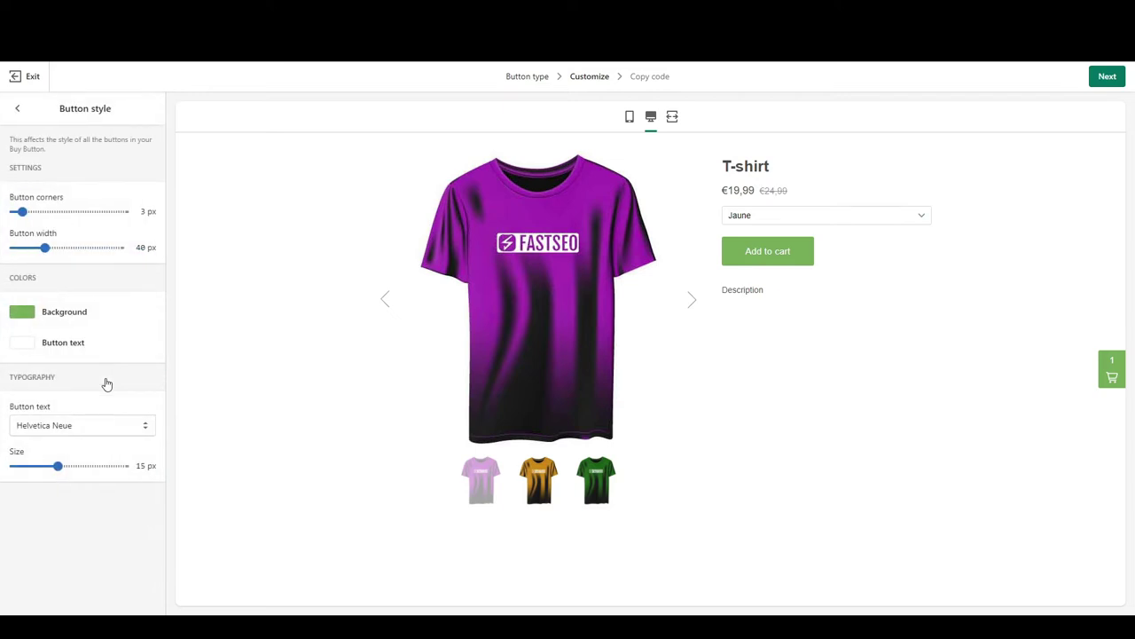
pyautogui.moveTo(23, 211); pyautogui.dragTo(119, 247)
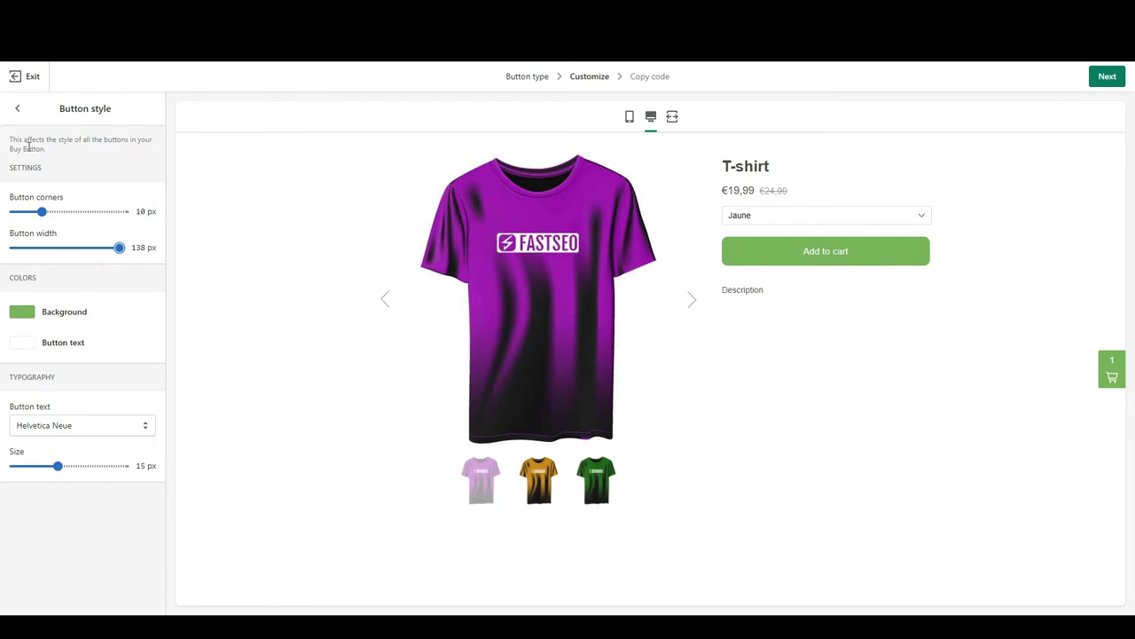
pyautogui.click(17, 109)
# Set the layout's button text to "Ajouter au panier" and show the quantity field
pyautogui.click(71, 412)
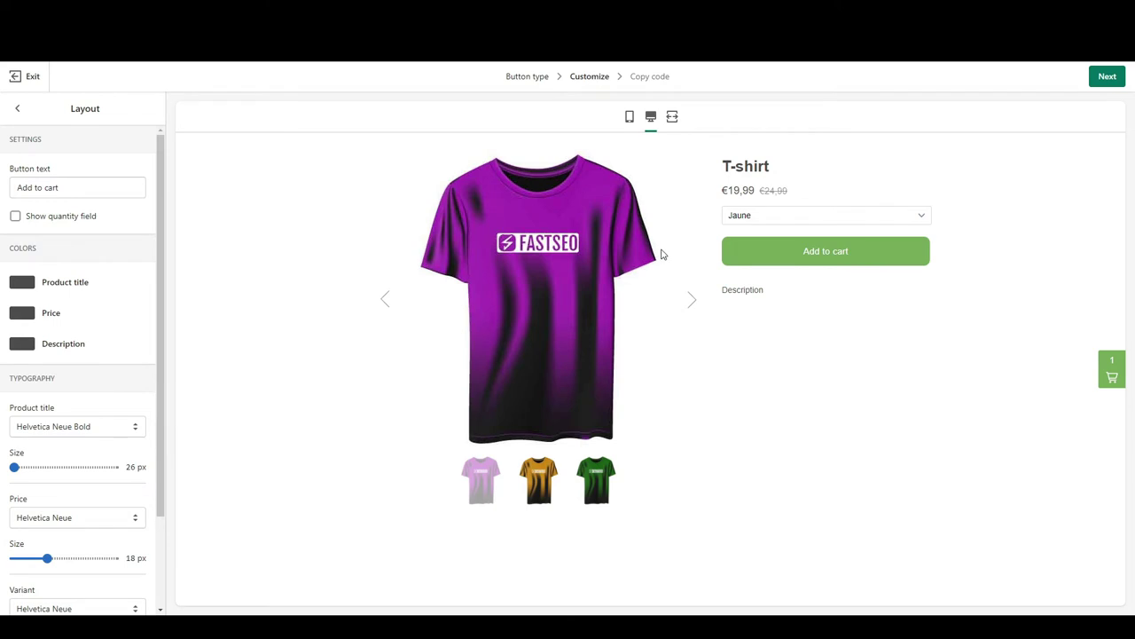
pyautogui.tripleClick(52, 187)
pyautogui.press('BackSpace')
pyautogui.write('Ajouter au panier')
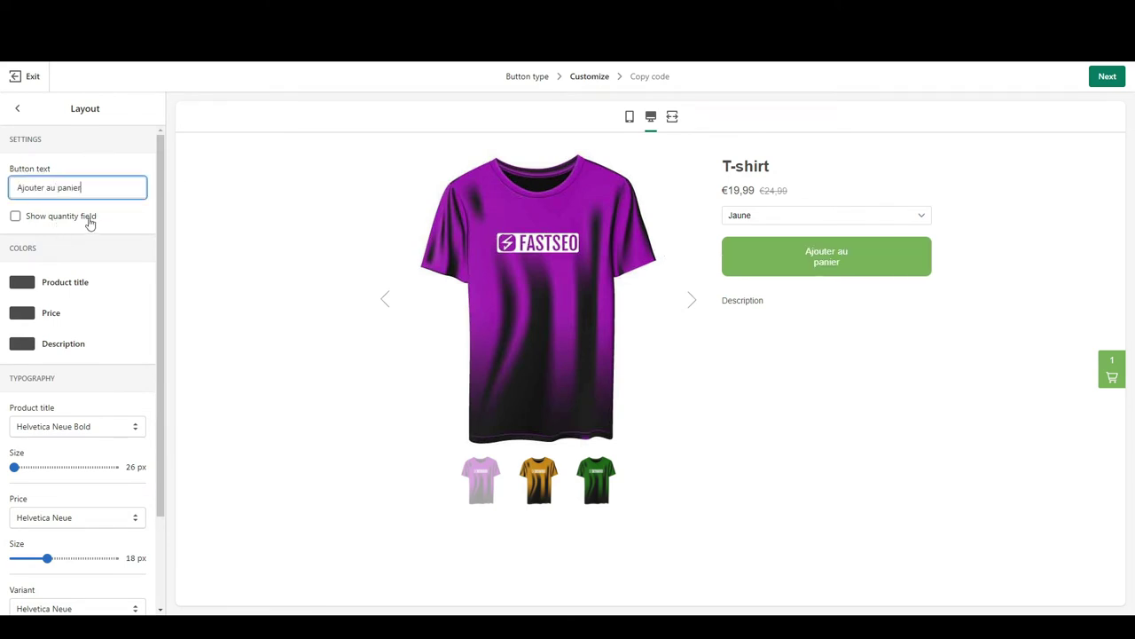
pyautogui.click(88, 219)
pyautogui.click(16, 110)
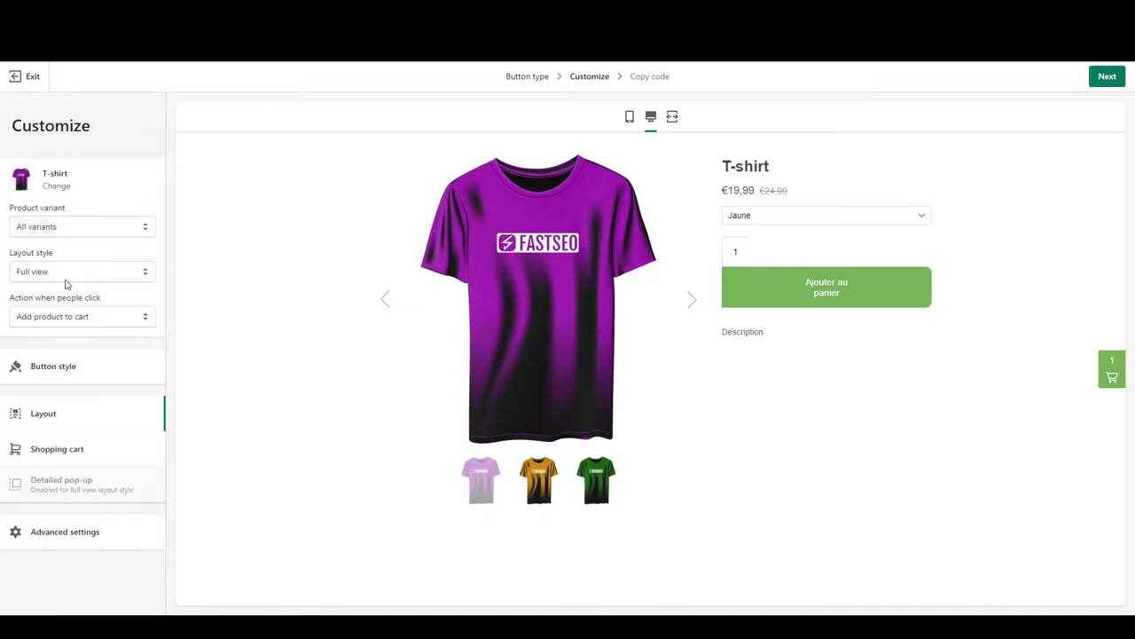
# Reduce the button width so its label fits on one line beside the quantity field
pyautogui.click(93, 377)
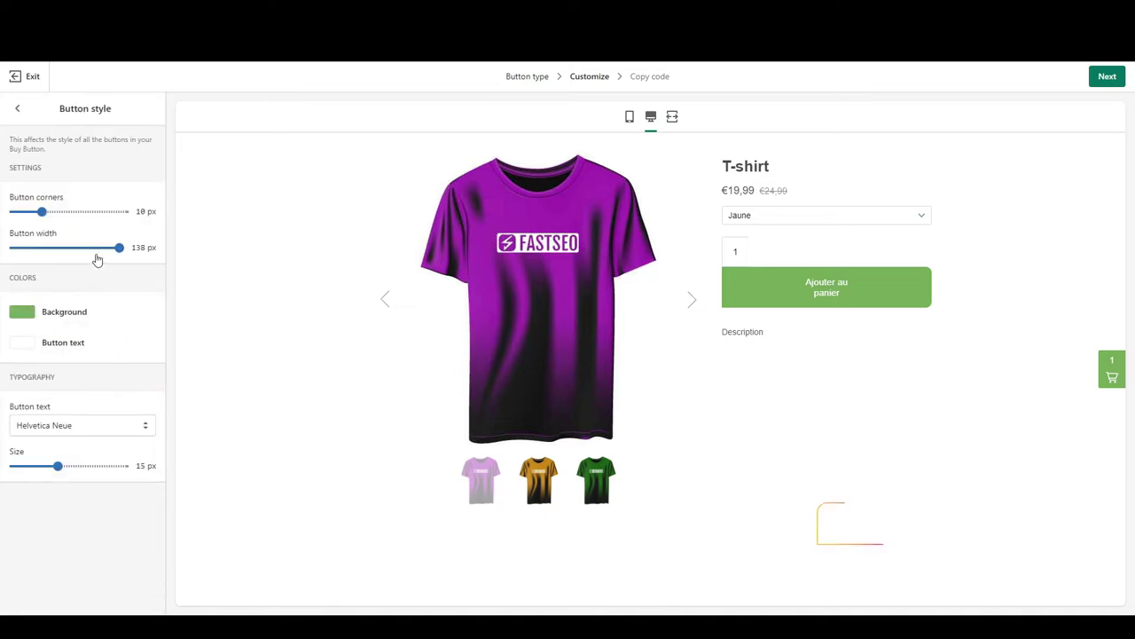
pyautogui.moveTo(95, 253); pyautogui.dragTo(84, 247)
pyautogui.click(17, 108)
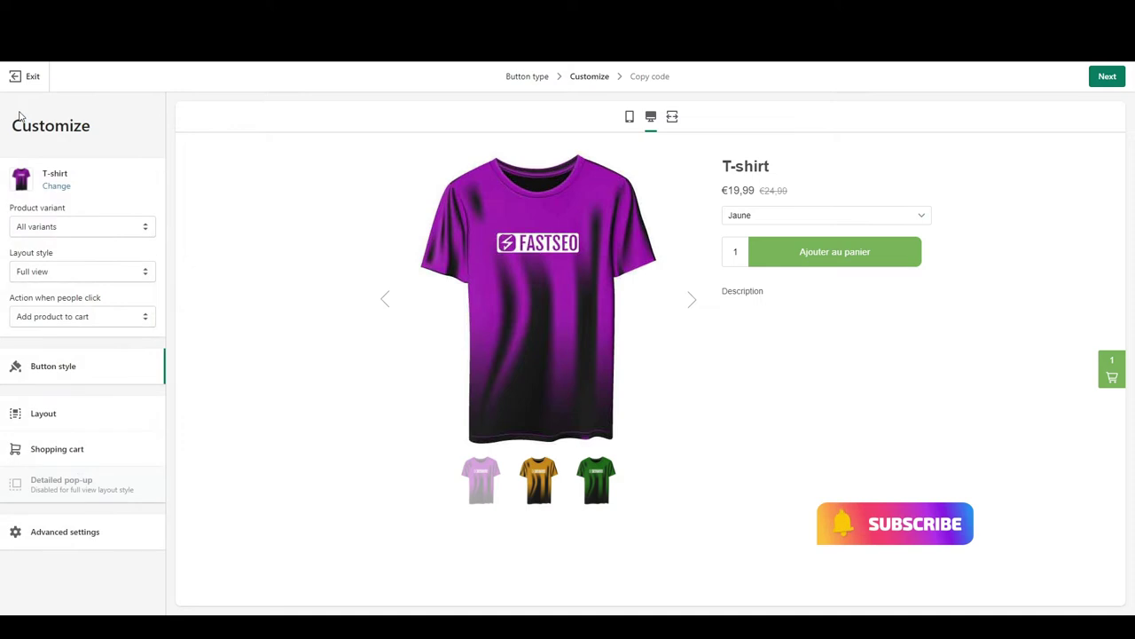
pyautogui.click(92, 413)
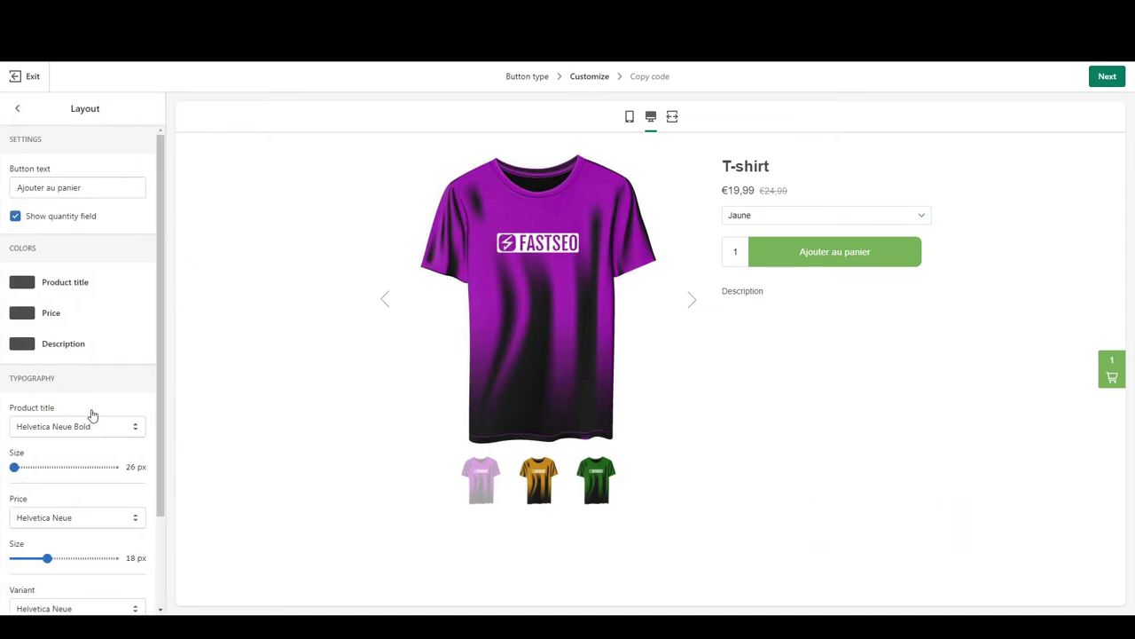
pyautogui.scroll(-1, 62, 383)
pyautogui.scroll(-1, 61, 383)
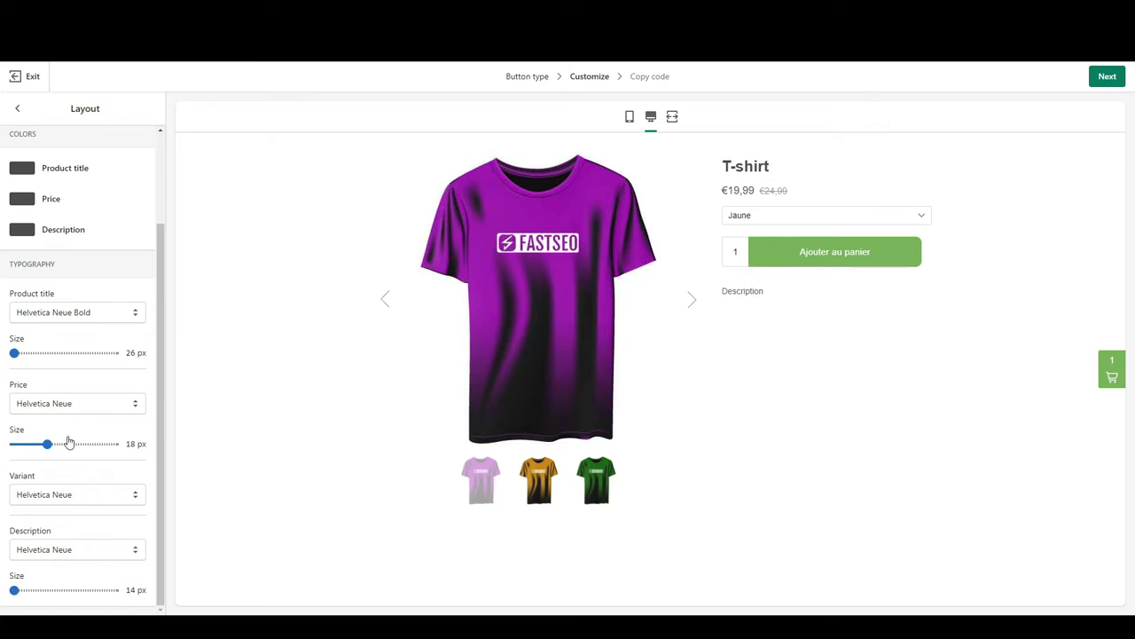
pyautogui.click(16, 108)
# Set the shopping cart heading to "Panier" and its subtotal label to "Total", and show the order note field
pyautogui.click(68, 450)
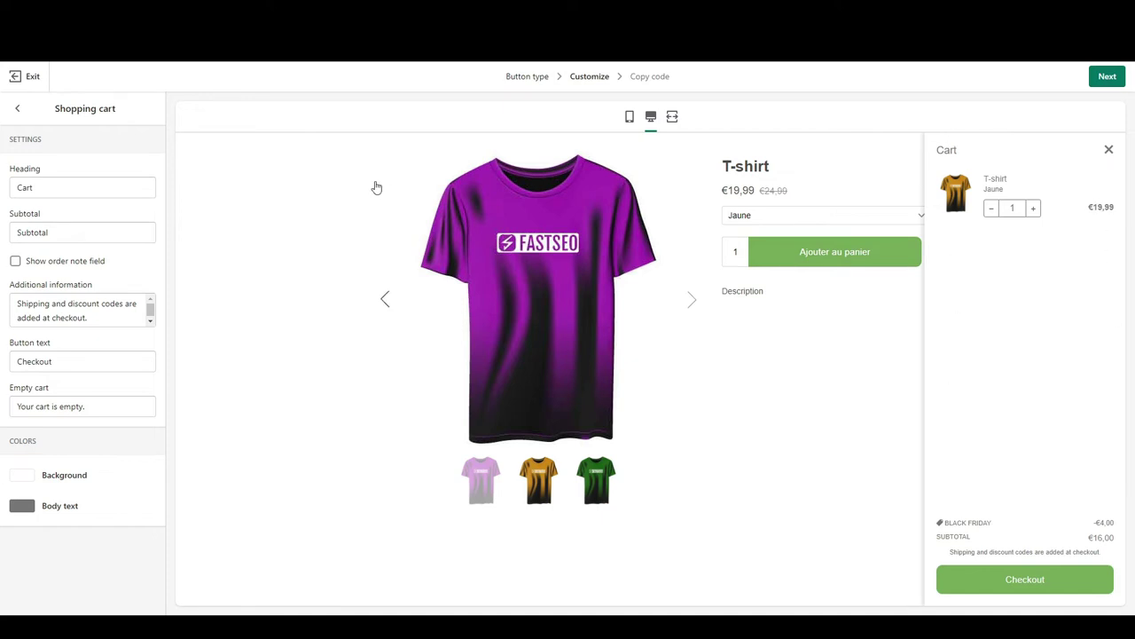
pyautogui.doubleClick(57, 191)
pyautogui.write('Panier')
pyautogui.doubleClick(77, 235)
pyautogui.write('Total')
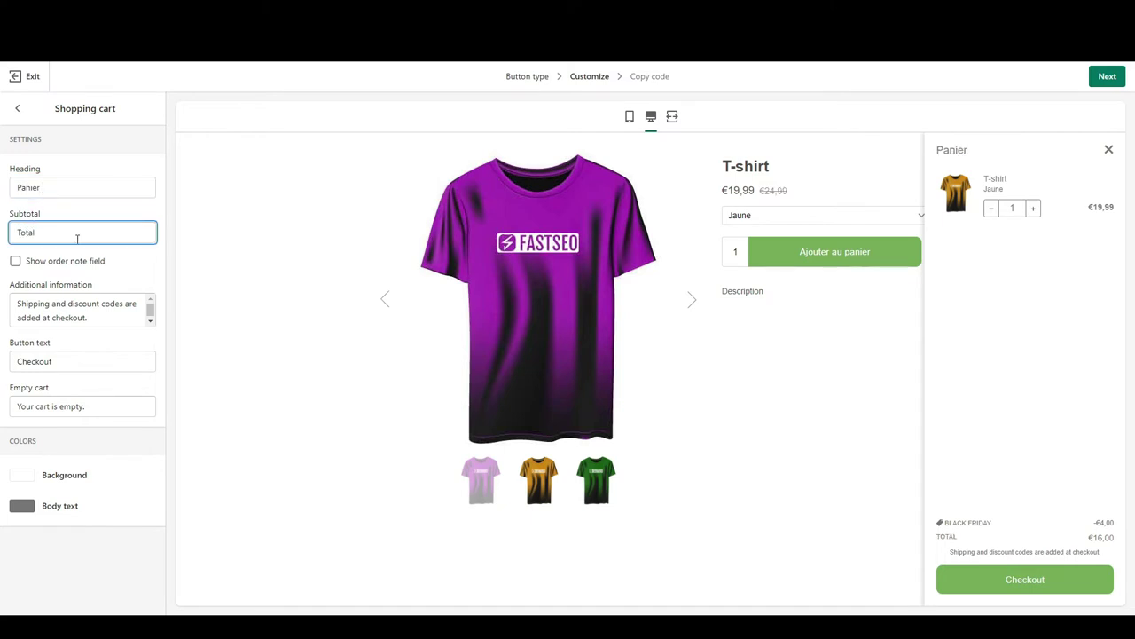
pyautogui.click(74, 265)
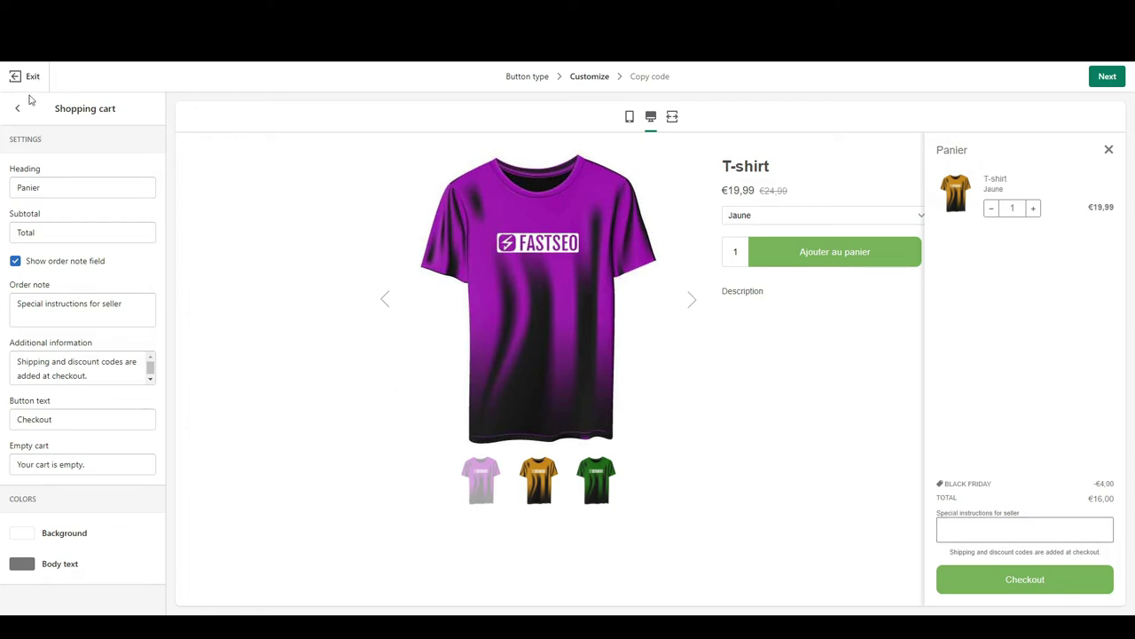
pyautogui.click(20, 108)
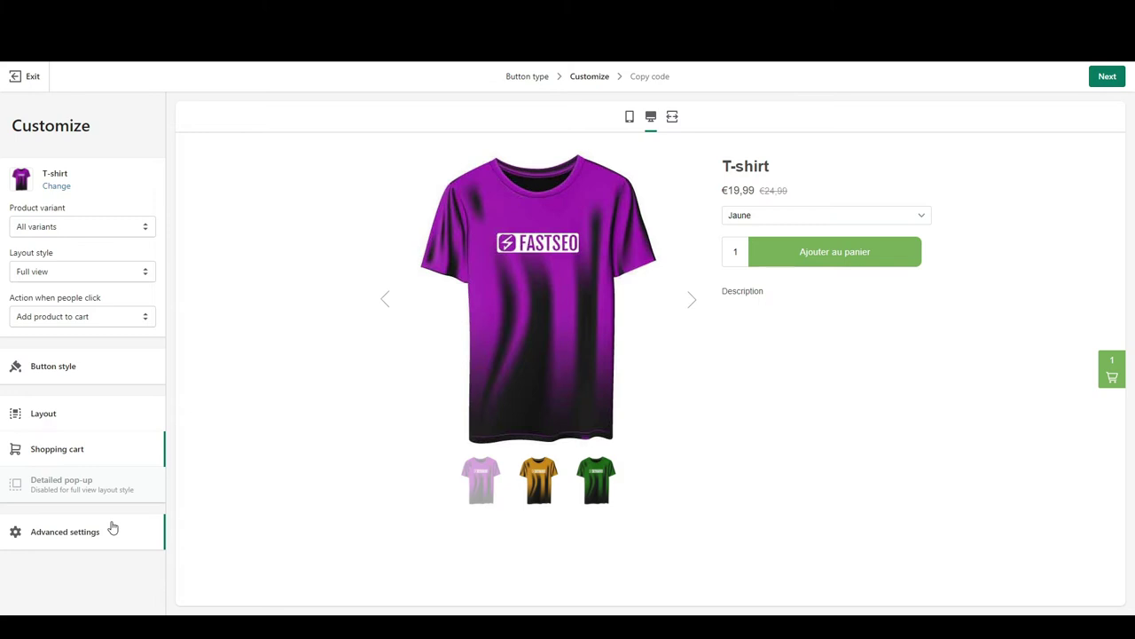
# Try the Redirect in the same tab checkout behaviour in the advanced settings, and return to Open pop-up window
pyautogui.click(113, 527)
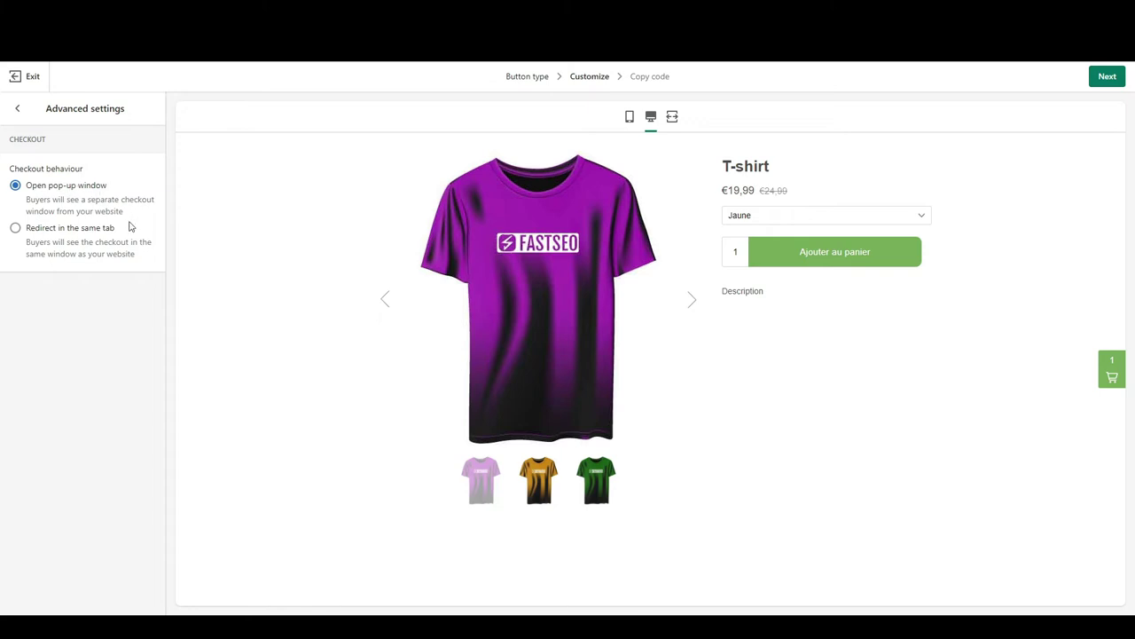
pyautogui.click(78, 237)
pyautogui.click(79, 192)
pyautogui.click(17, 110)
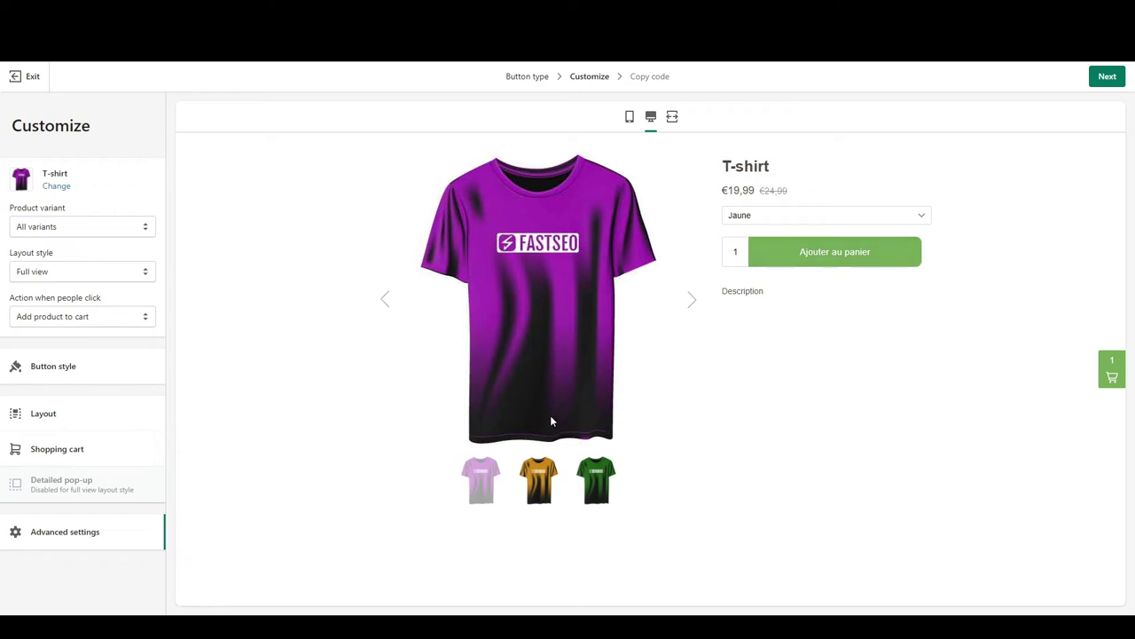
# Finish customizing the Buy Button, copy its embed code and exit the Buy Button editor
pyautogui.click(1102, 83)
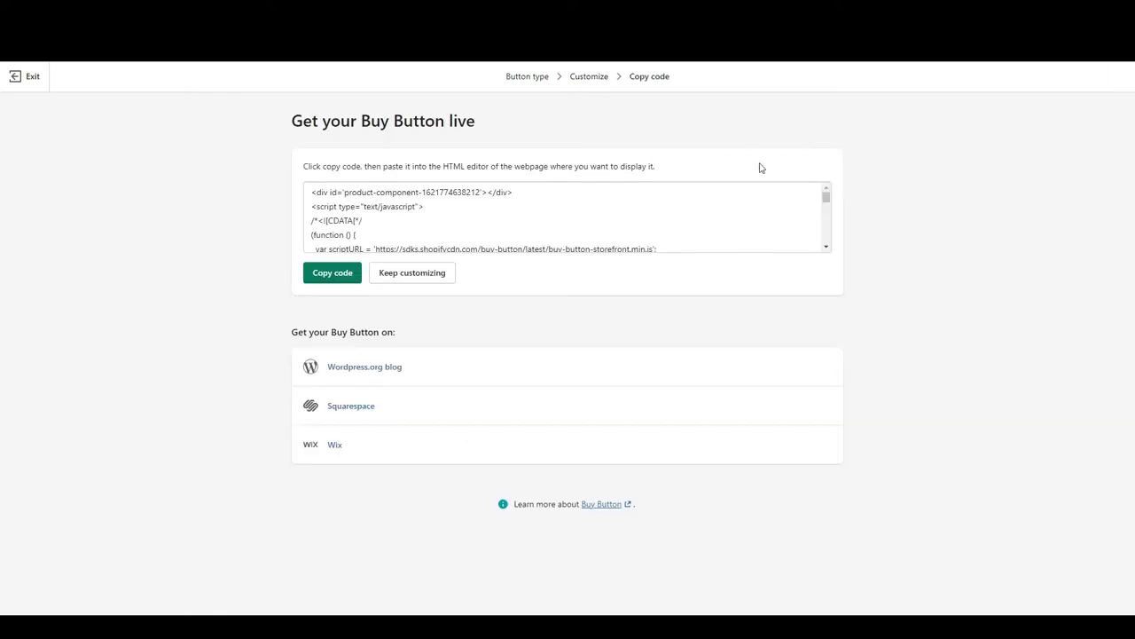
pyautogui.scroll(-10, 452, 229)
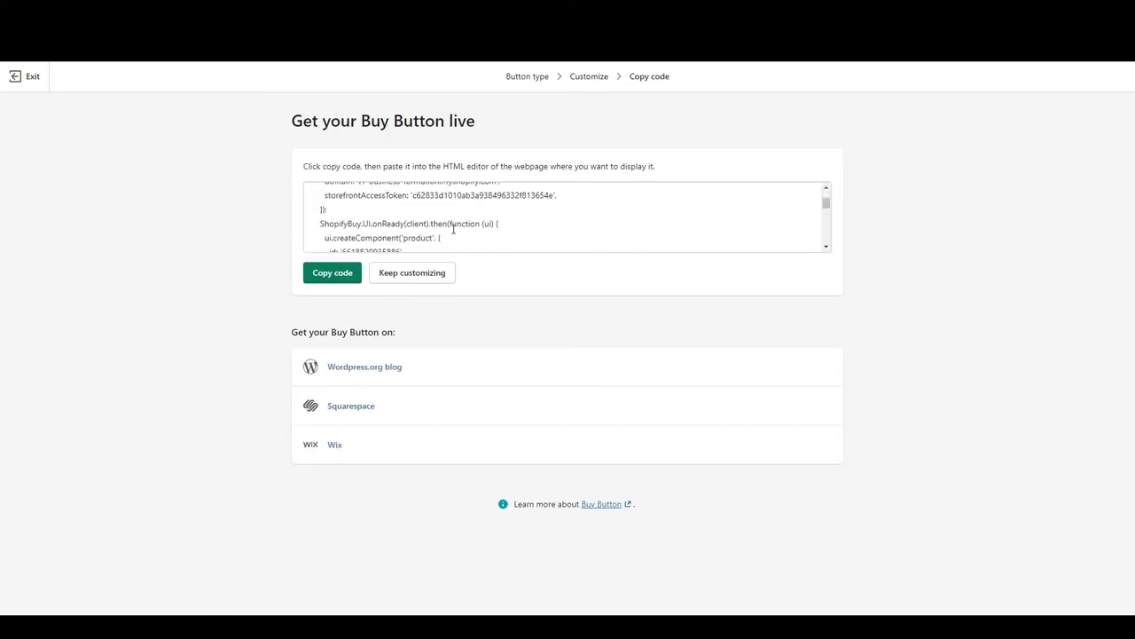
pyautogui.click(327, 282)
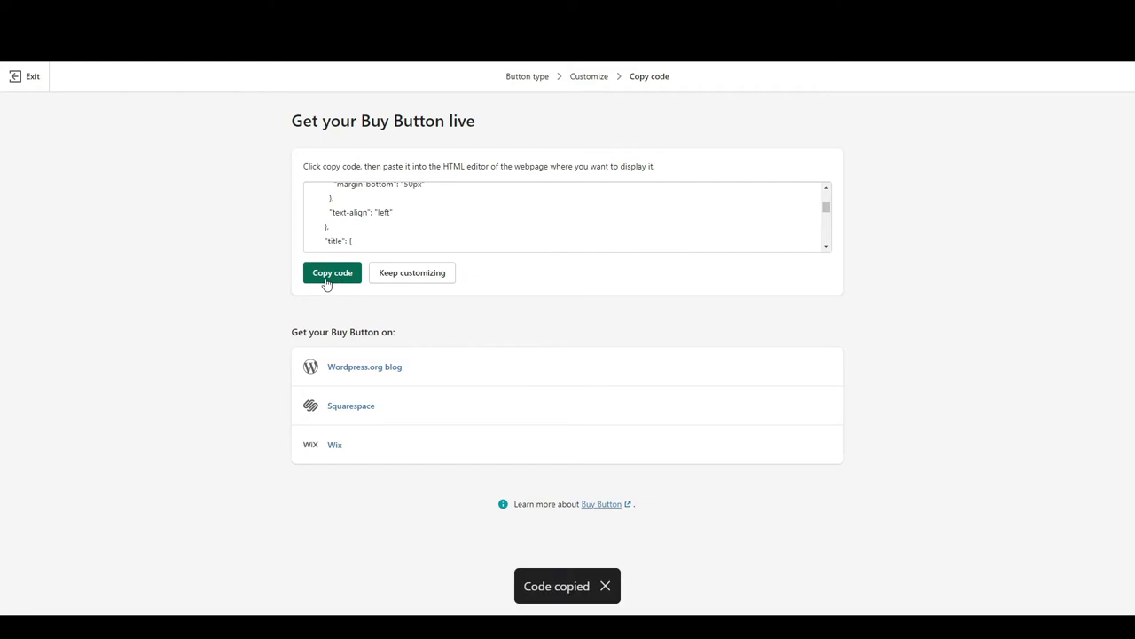
pyautogui.click(28, 78)
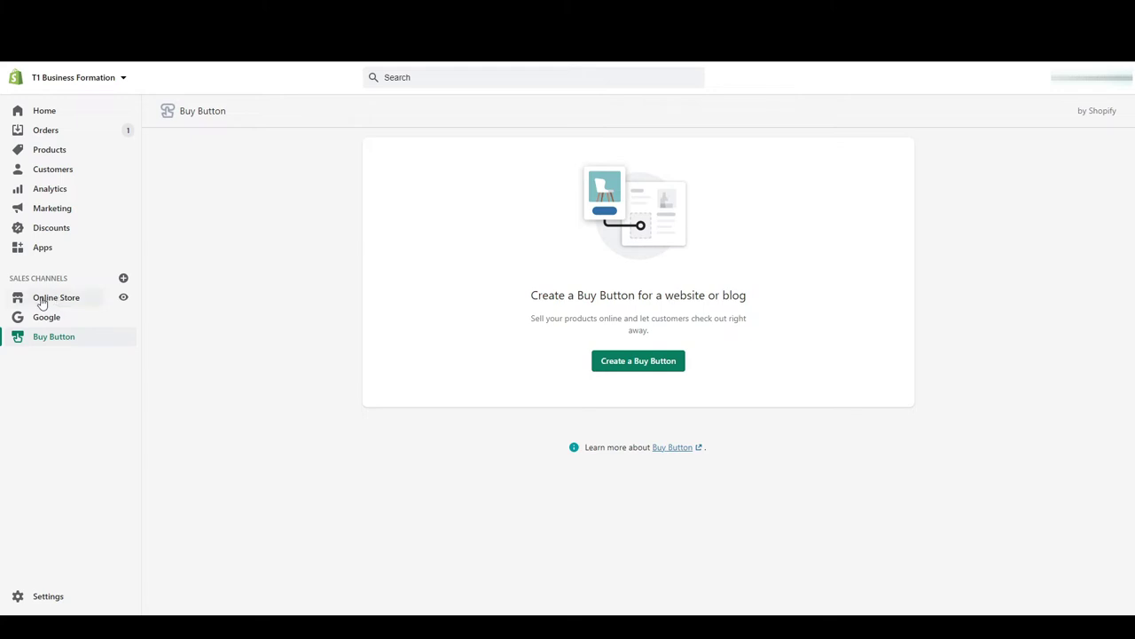
# Open the blog post "Où vit le Panda Roux (Ailurus fulgens)" and show its content as HTML
pyautogui.click(42, 300)
pyautogui.click(47, 336)
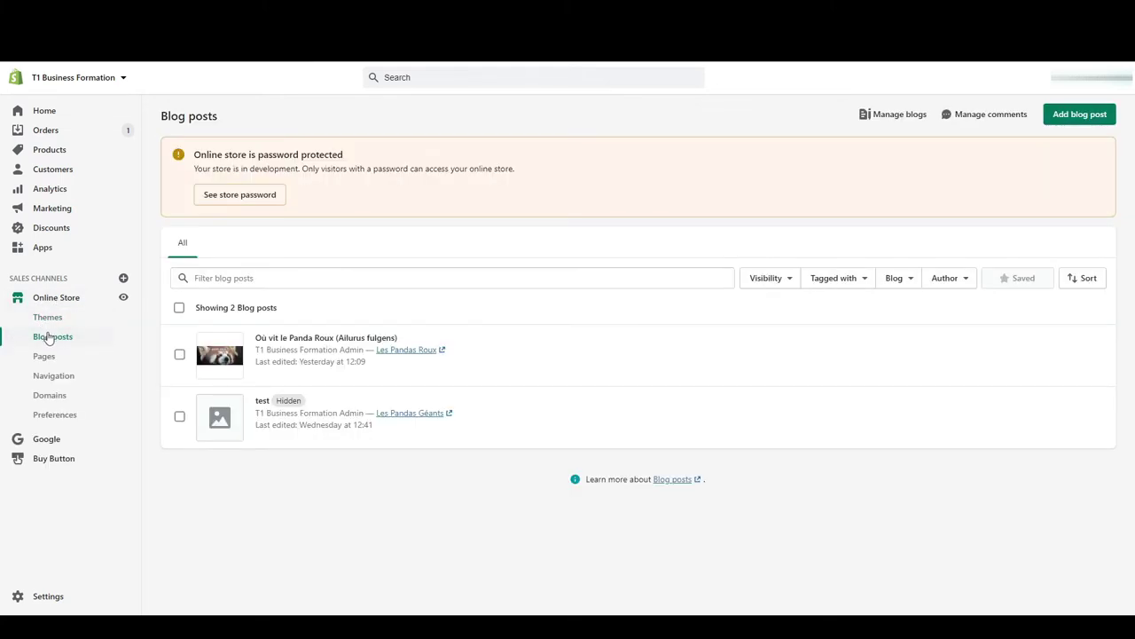
pyautogui.click(295, 338)
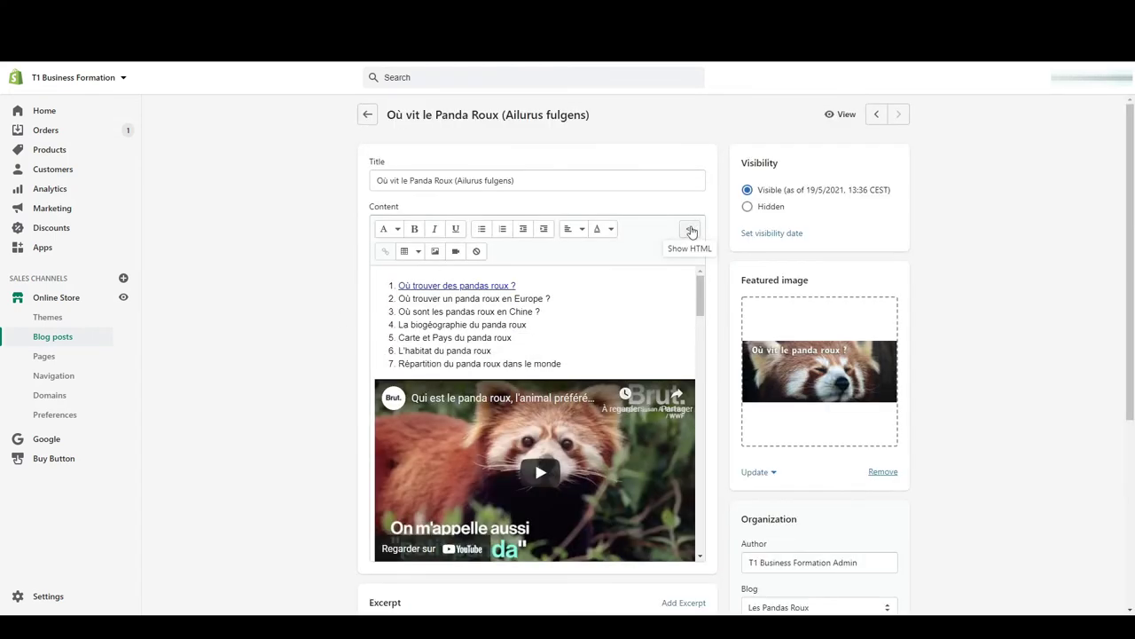
pyautogui.click(691, 231)
pyautogui.scroll(-10, 563, 336)
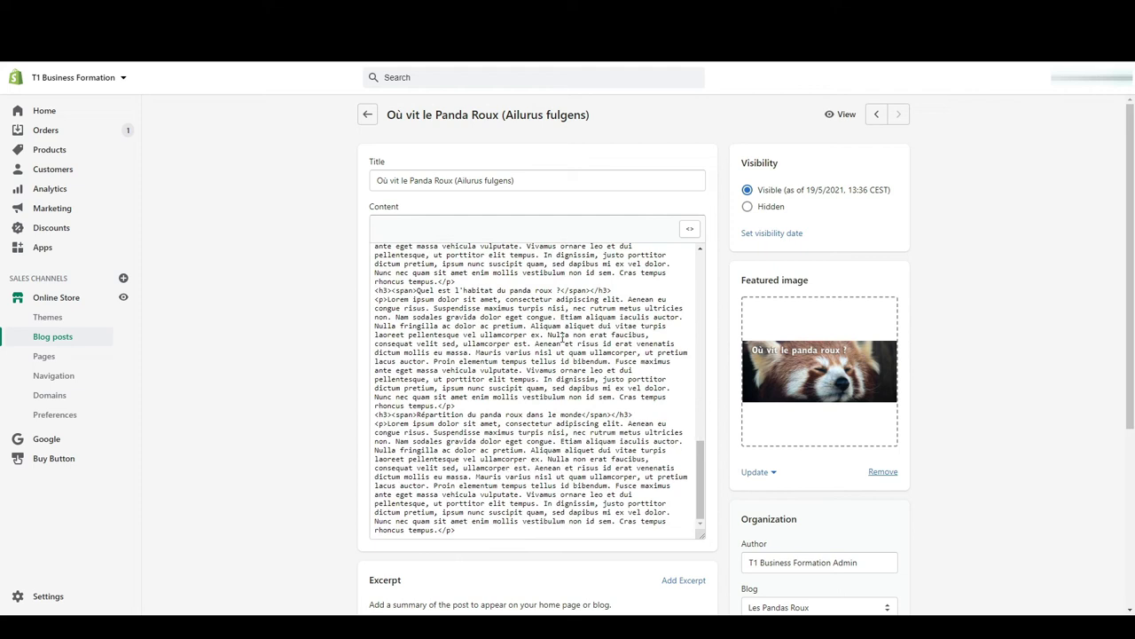
# Paste the copied Buy Button code on a new line at the end of the post's HTML, save and view the post
pyautogui.click(465, 530)
pyautogui.press('Return')
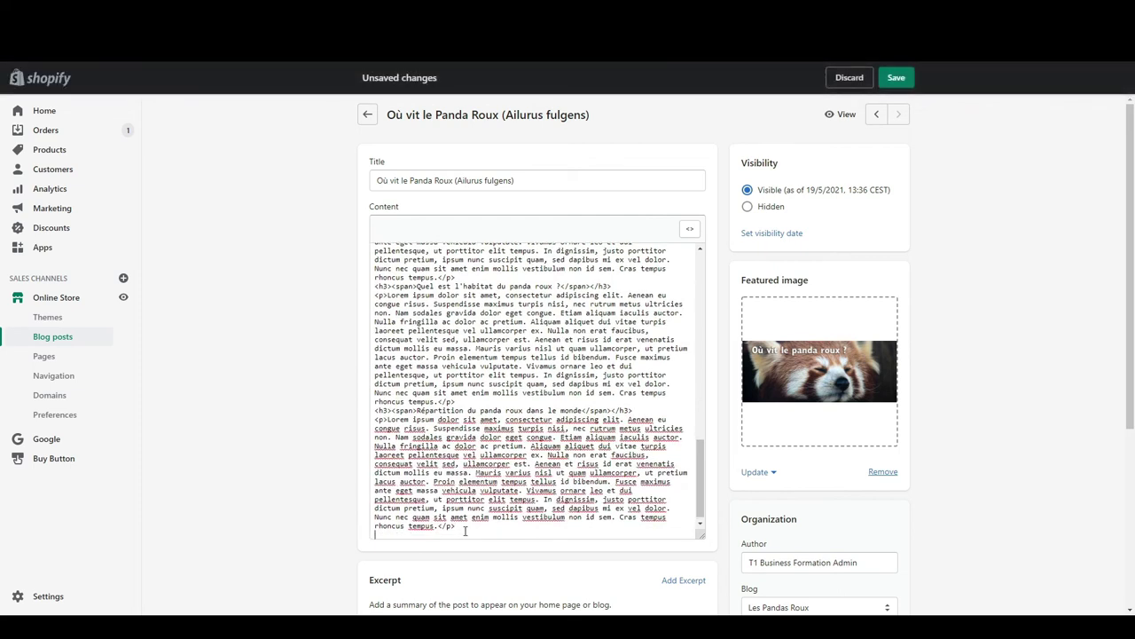
pyautogui.hotkey('ctrl', 'v')
pyautogui.click(894, 77)
pyautogui.click(844, 114)
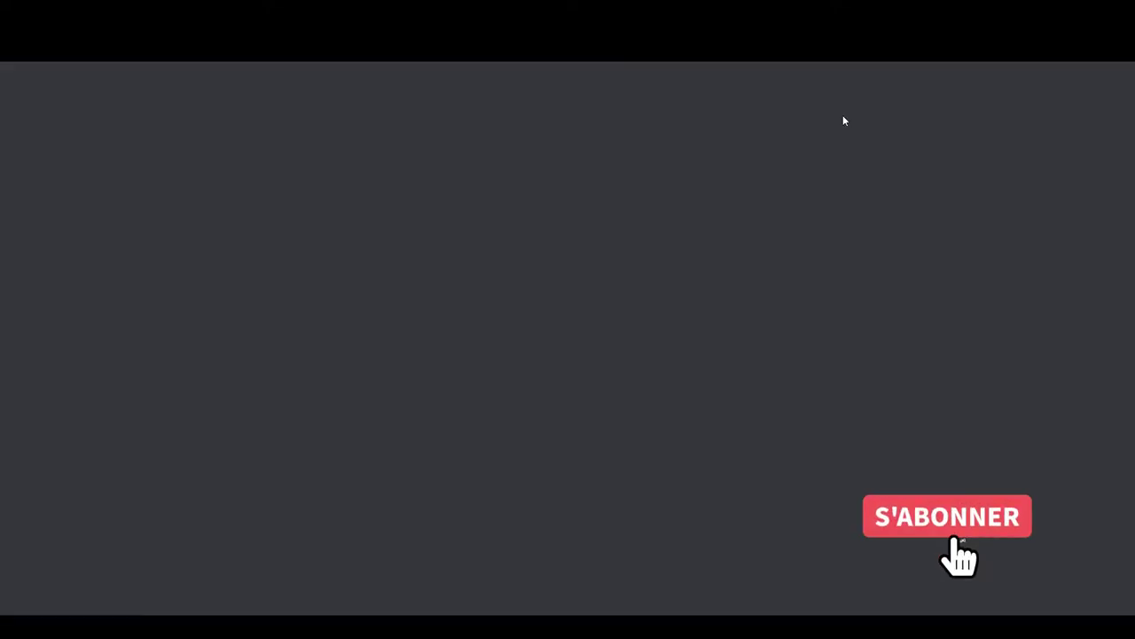
# Browse the images of the T-shirt embedded at the end of the blog post, choose the Vert variant and add one to the cart
pyautogui.scroll(-10, 639, 353)
pyautogui.scroll(-15, 636, 353)
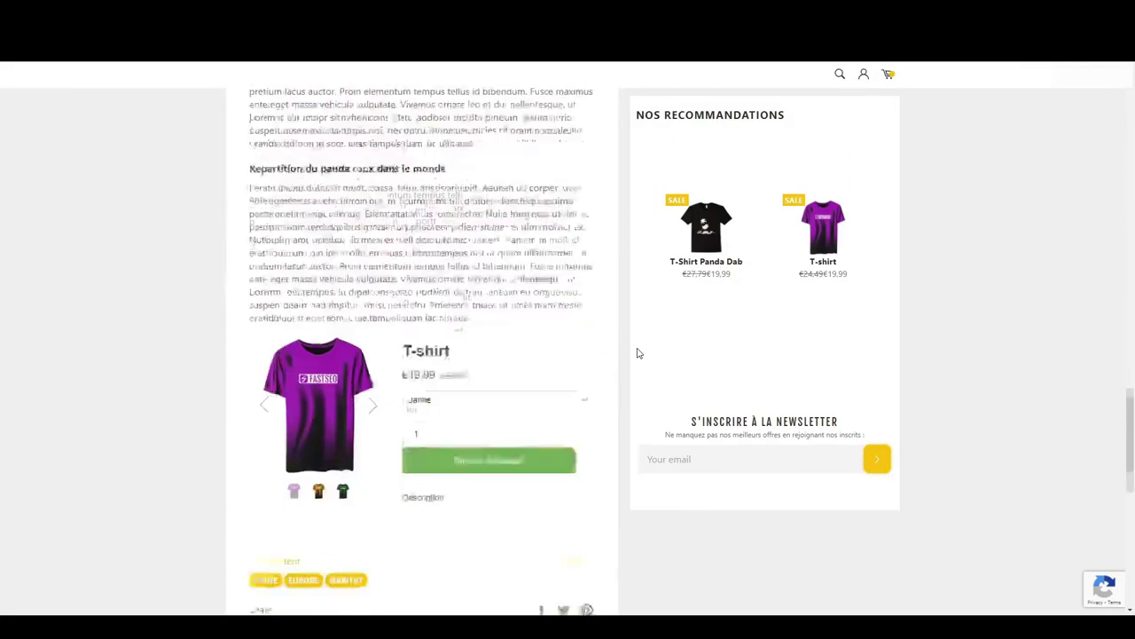
pyautogui.scroll(2, 636, 353)
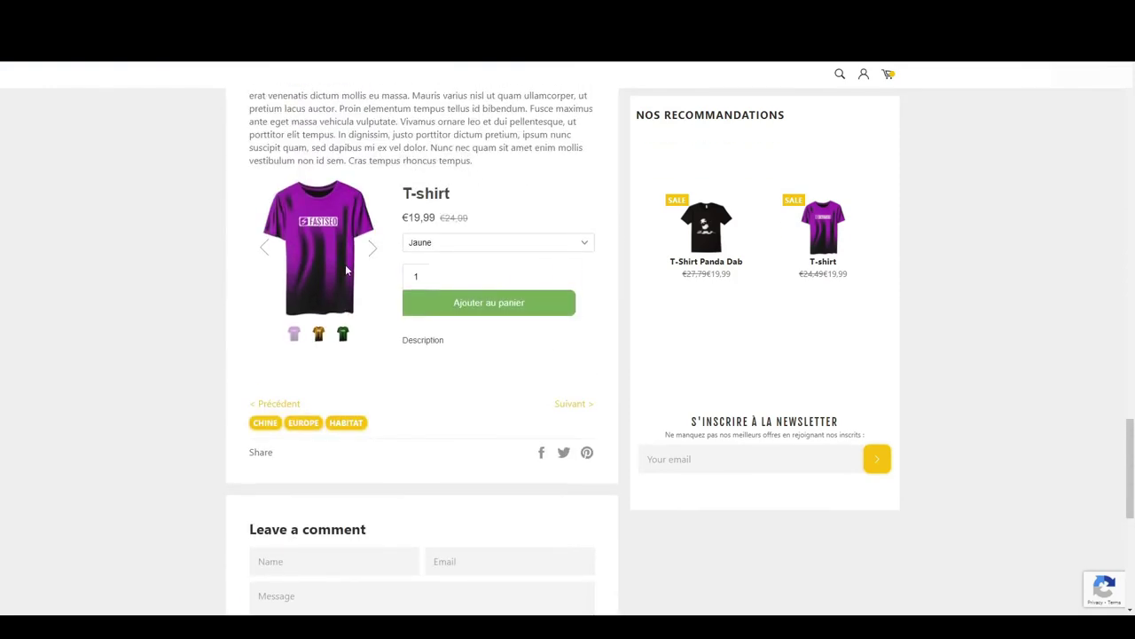
pyautogui.click(375, 249)
pyautogui.click(375, 249)
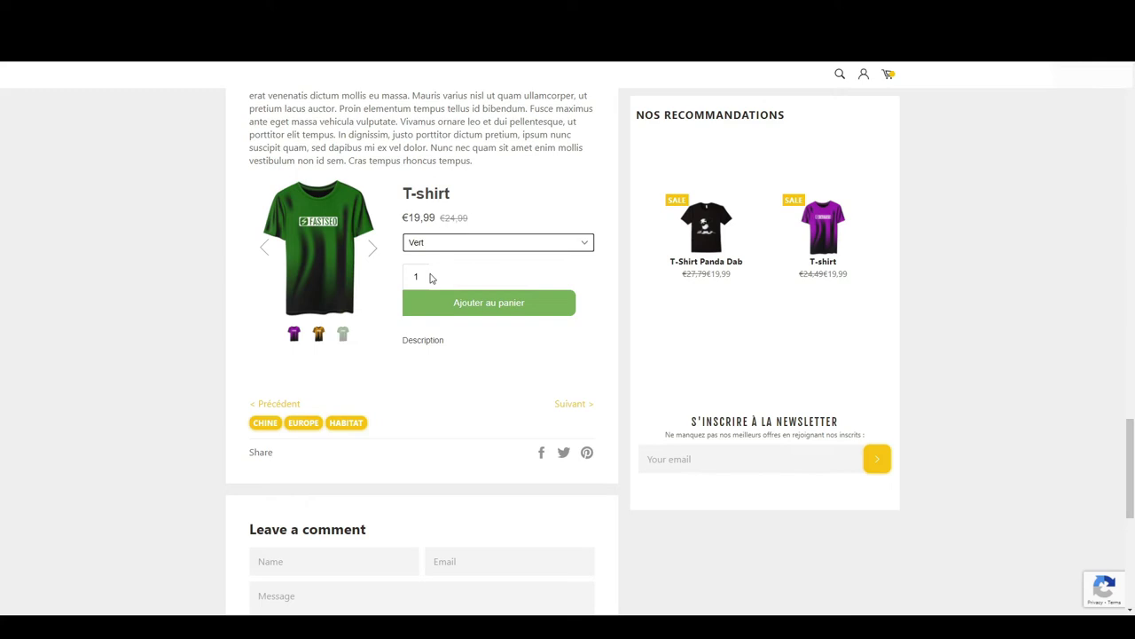
pyautogui.click(482, 312)
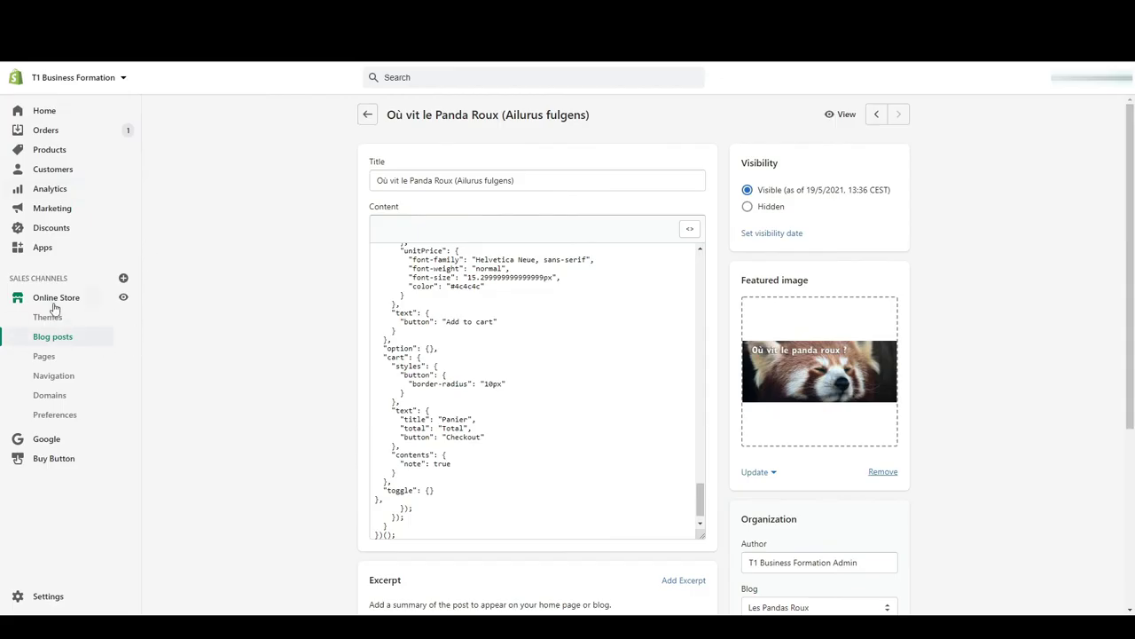
# Add the Facebook sales channel to the store and start the setup for selling products on Facebook
pyautogui.click(124, 278)
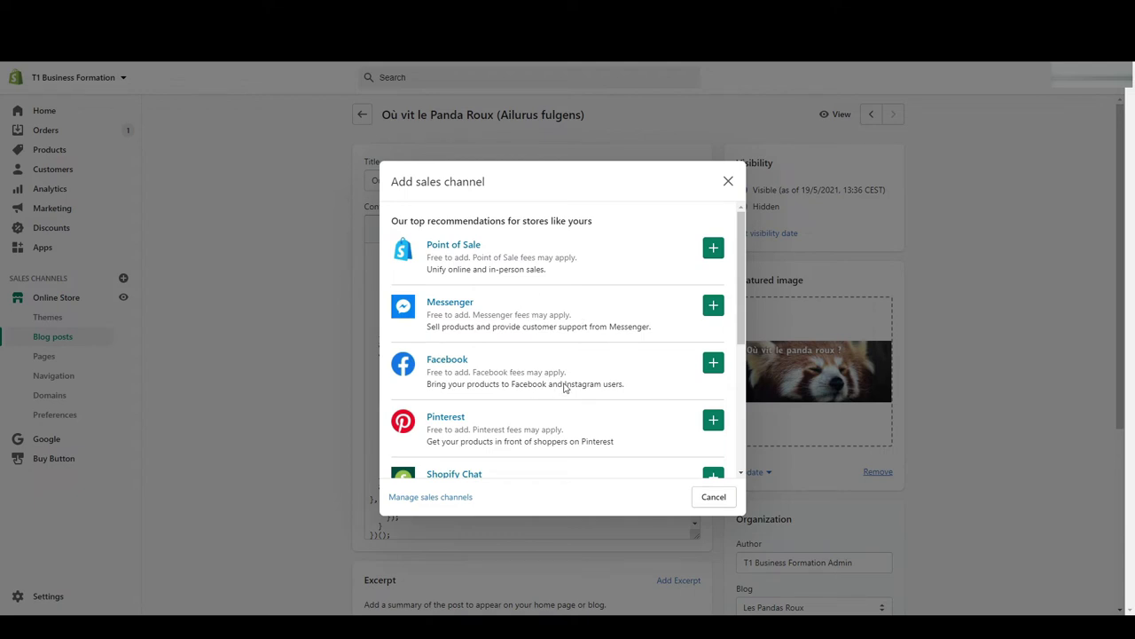
pyautogui.click(713, 362)
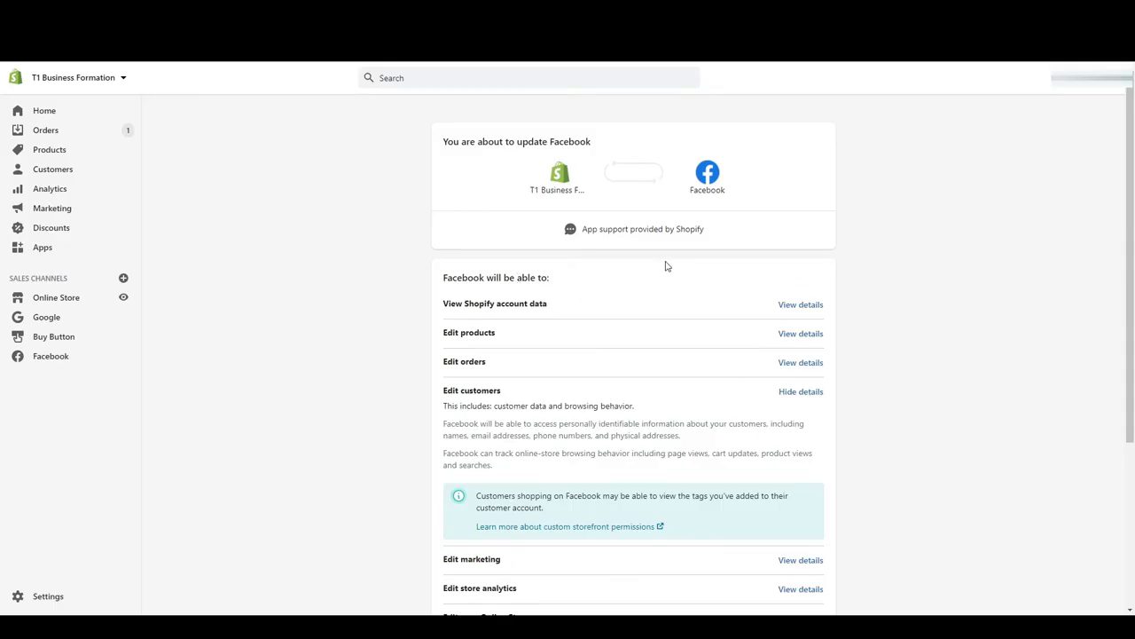
pyautogui.scroll(-3, 664, 264)
pyautogui.click(786, 528)
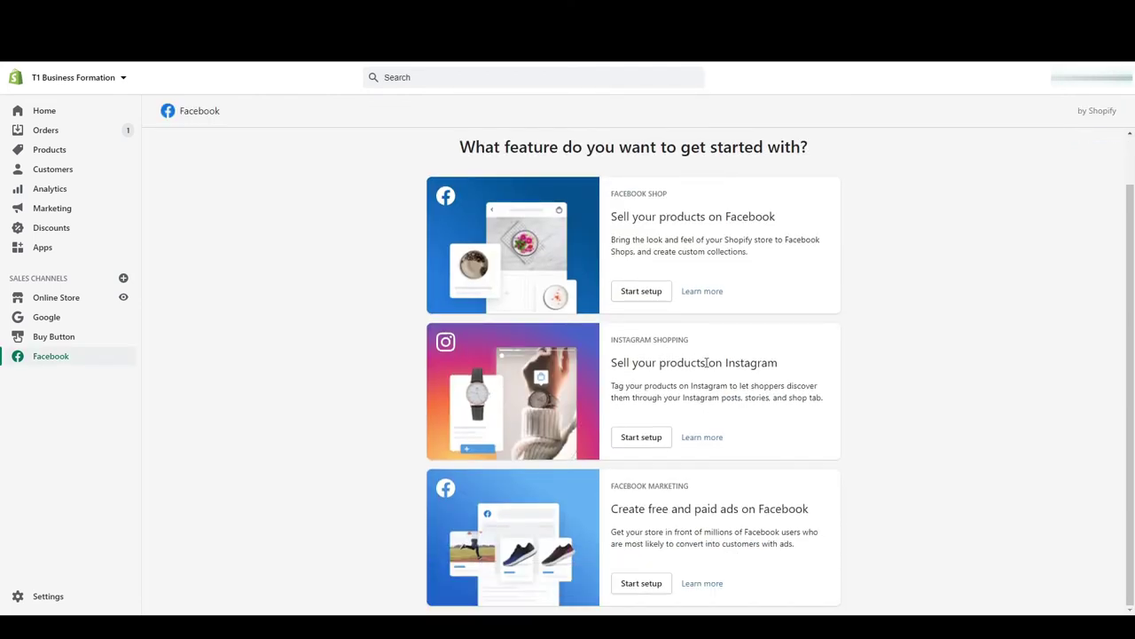
pyautogui.click(641, 293)
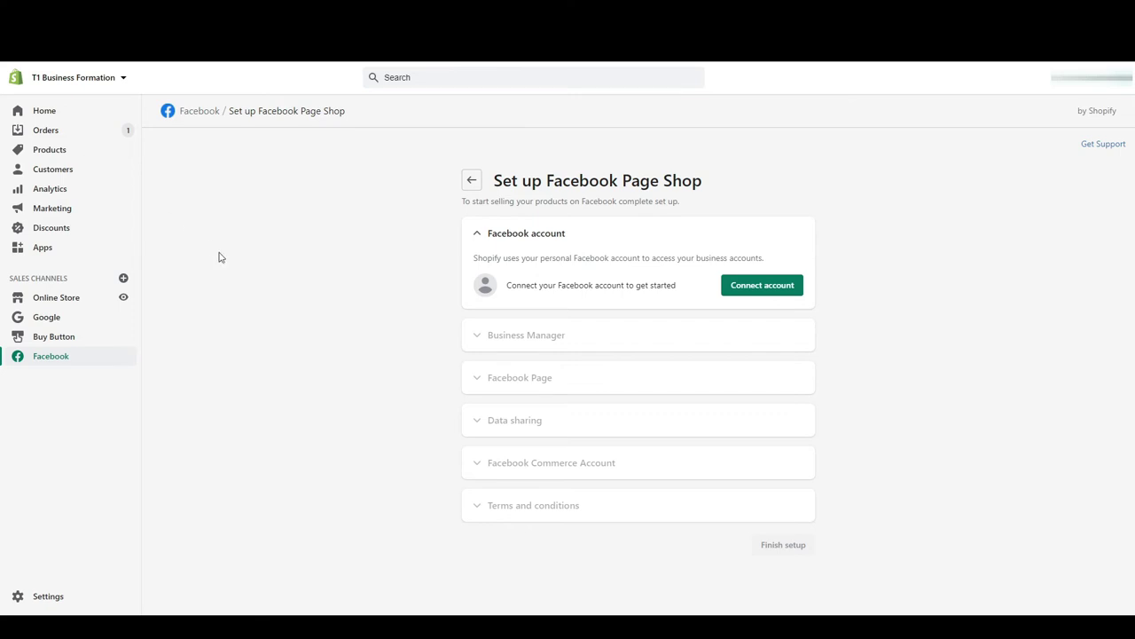
# Add the Shopify Chat sales channel to the store and approve its access
pyautogui.click(123, 277)
pyautogui.scroll(-3, 534, 353)
pyautogui.scroll(3, 535, 353)
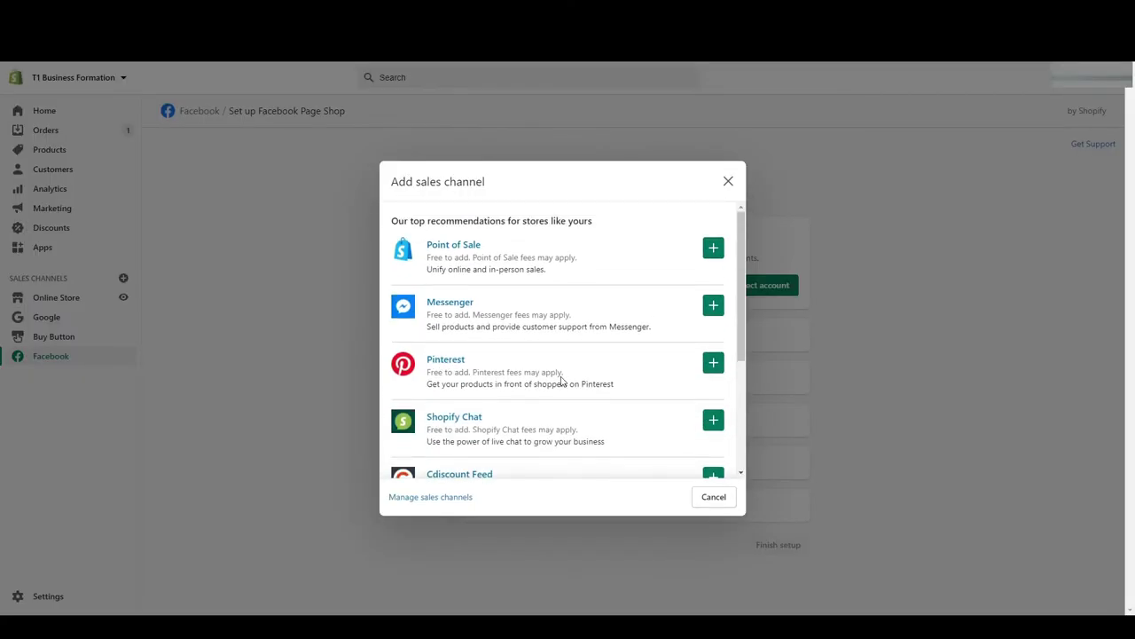
pyautogui.scroll(-1, 549, 386)
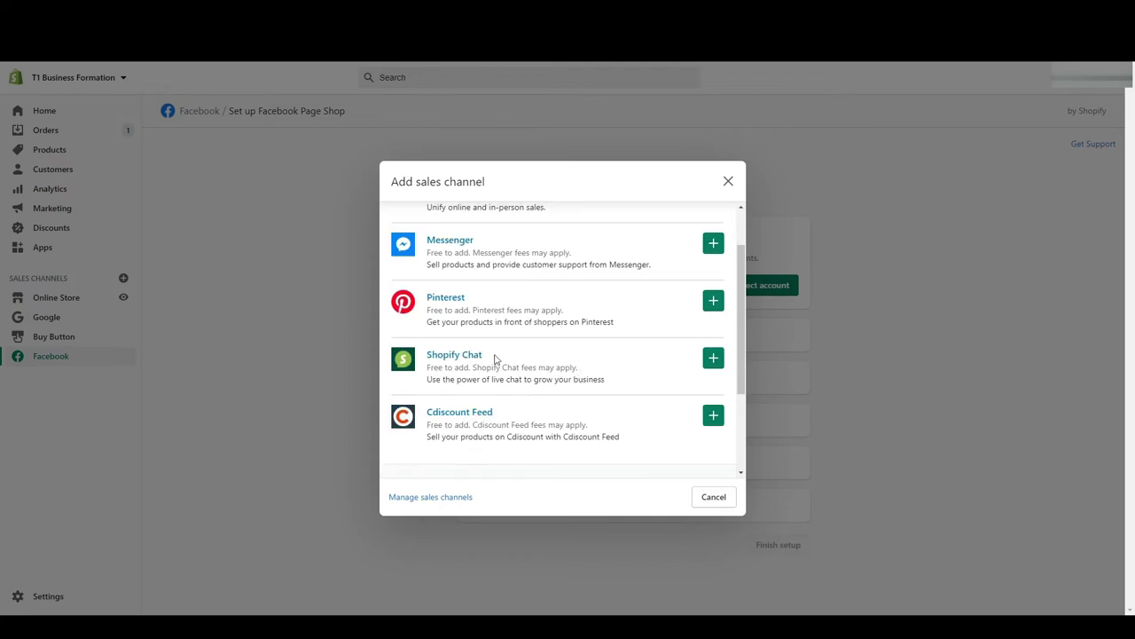
pyautogui.click(715, 359)
pyautogui.scroll(-3, 716, 360)
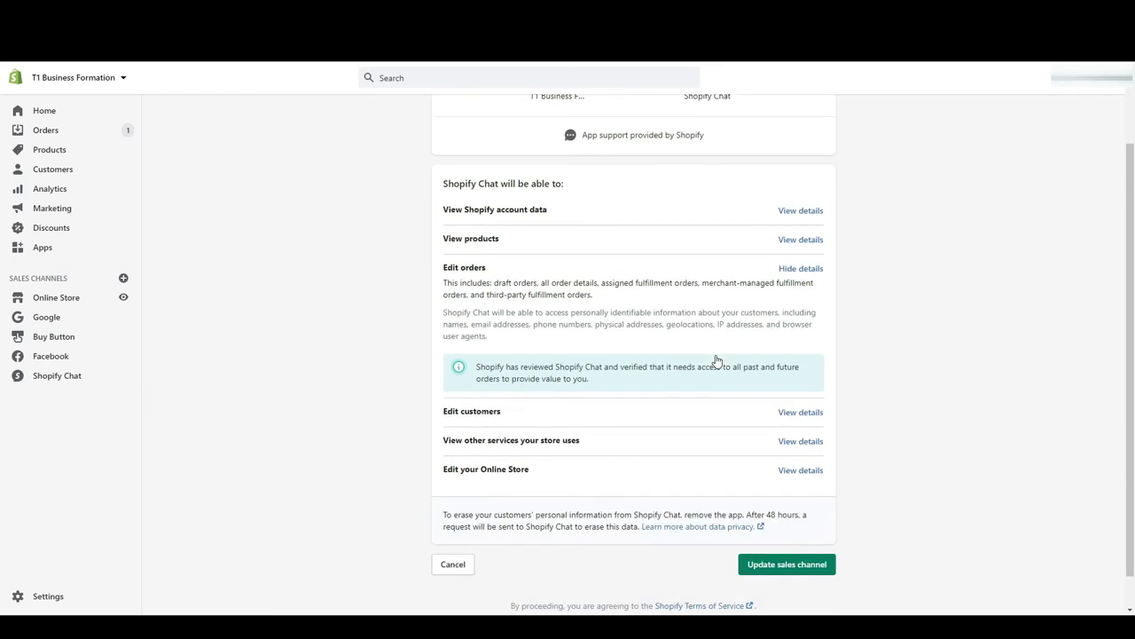
pyautogui.click(797, 532)
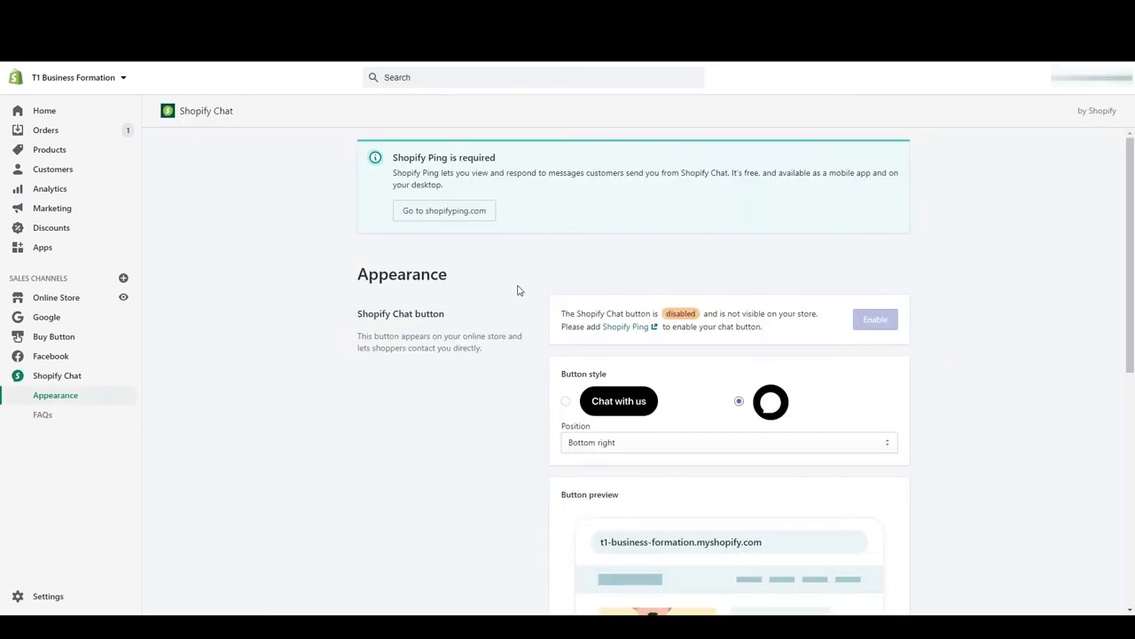
# Set the Shopify Chat button style to Chat with us, and inspect its position and colour options
pyautogui.scroll(-2, 462, 339)
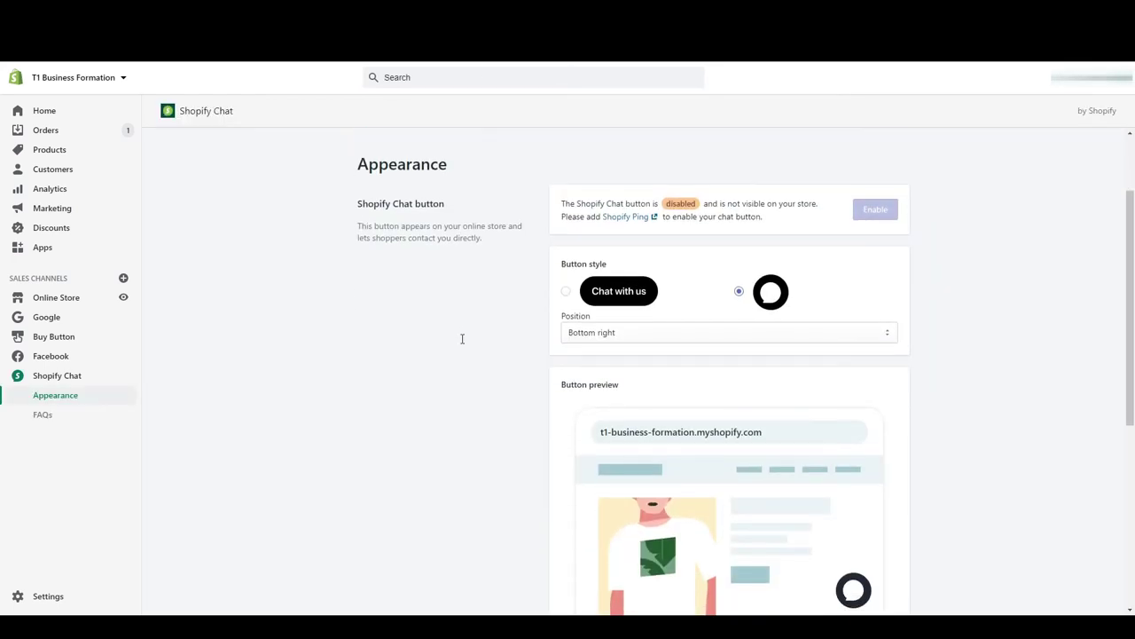
pyautogui.click(612, 334)
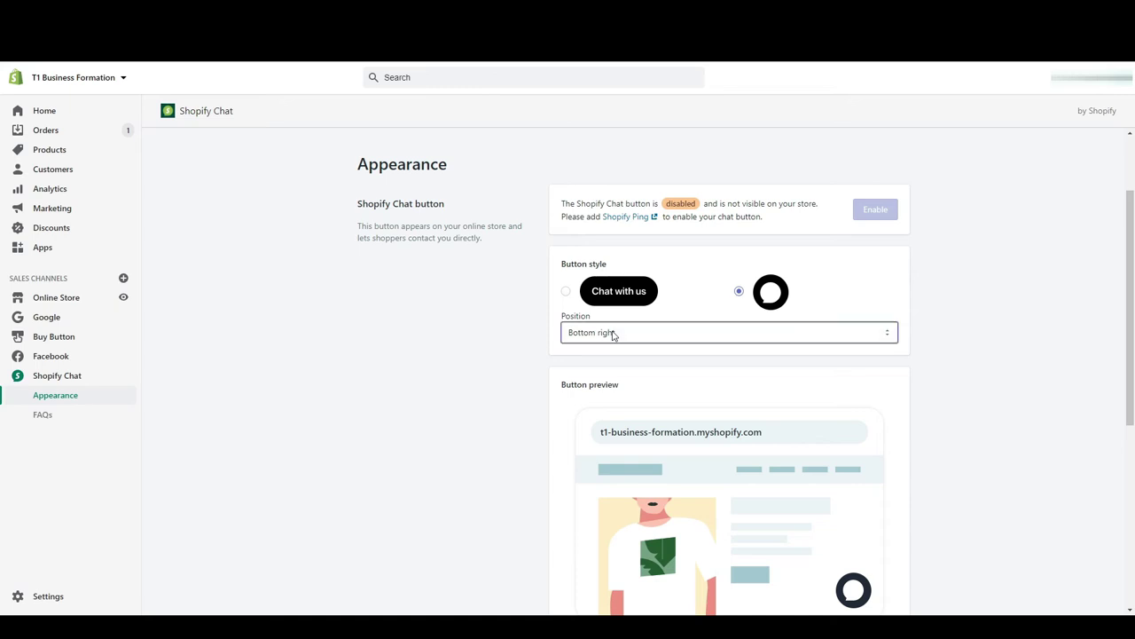
pyautogui.scroll(-4, 509, 388)
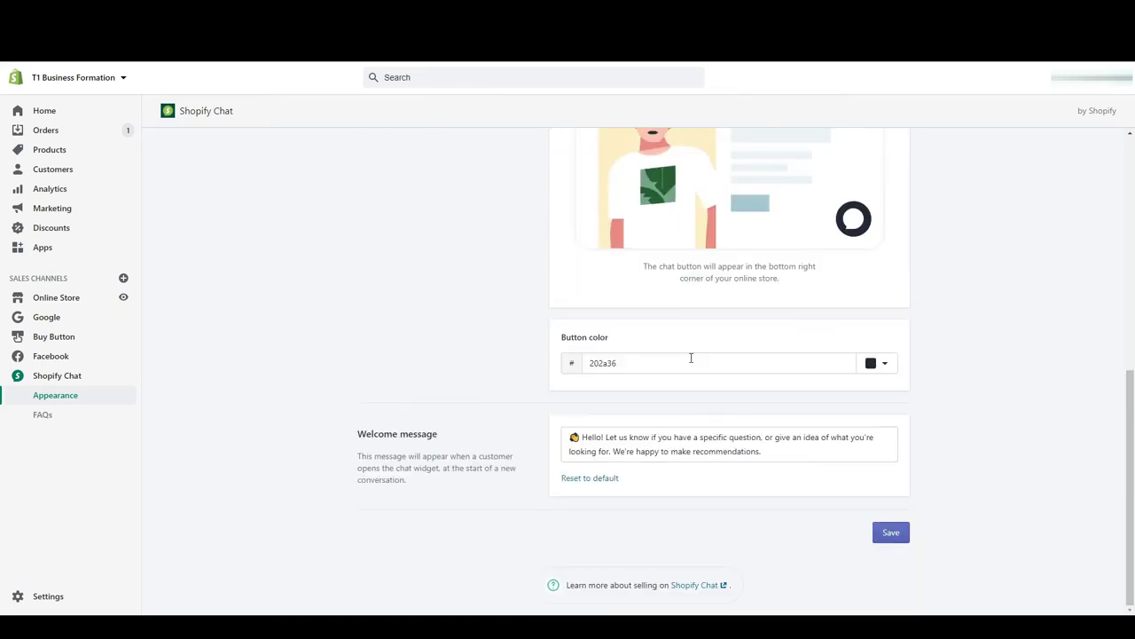
pyautogui.click(871, 365)
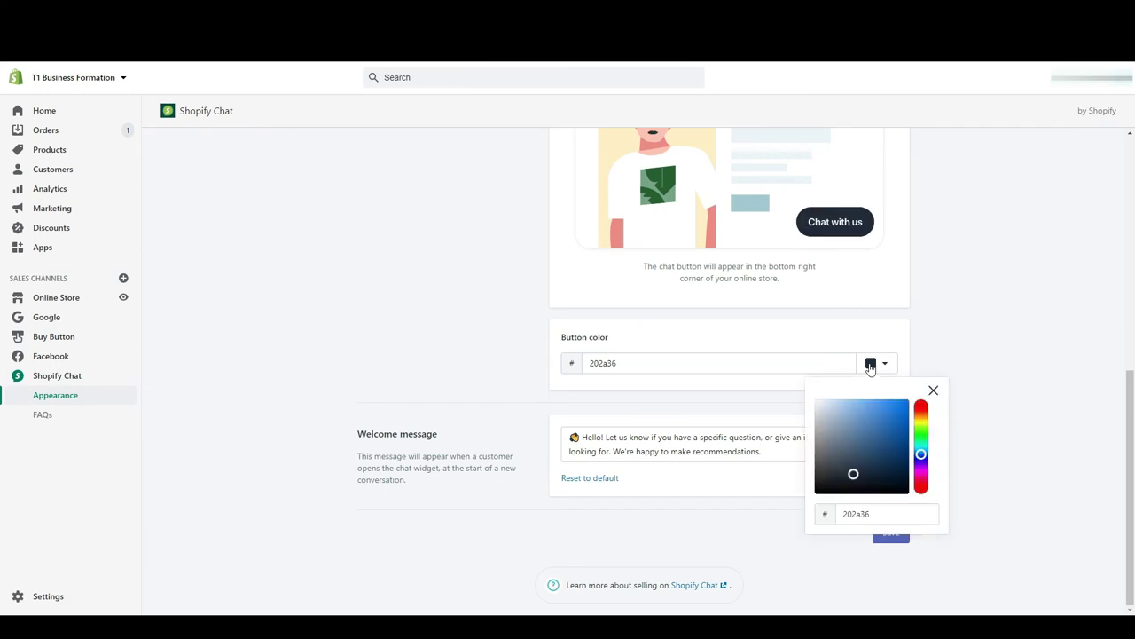
pyautogui.click(871, 365)
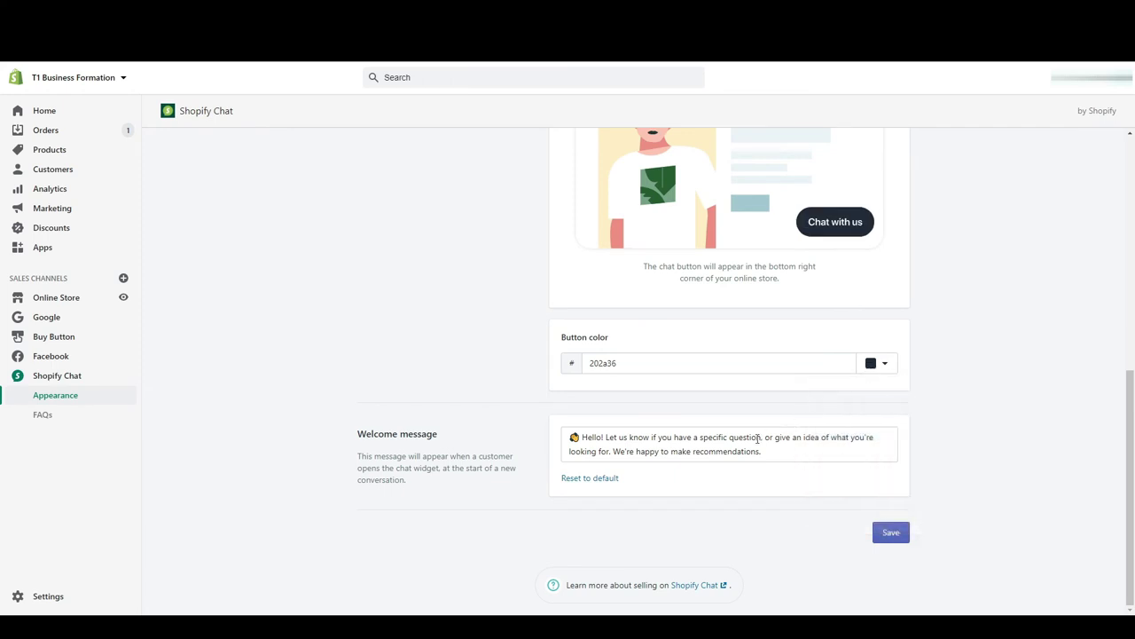
# Replace the welcome message text with "Bonjour, si vous avez besoin d'aide, n'hésitez pas à nous contacter ici !" and save the chat settings
pyautogui.moveTo(802, 453); pyautogui.dragTo(583, 434)
pyautogui.write('Bonjour, si v')
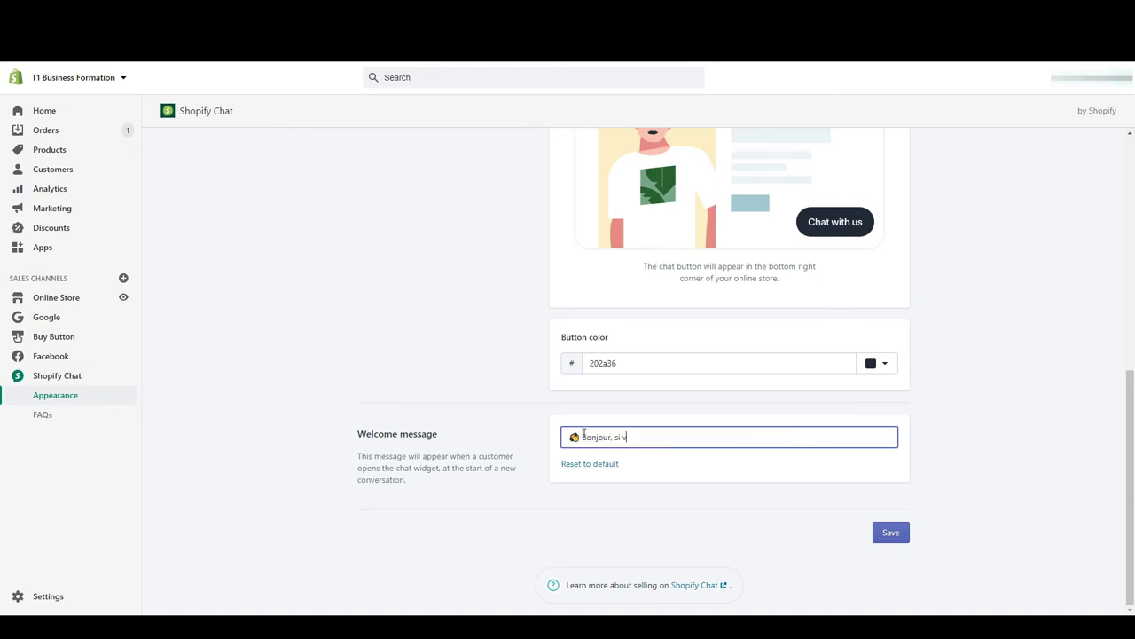
pyautogui.write("ous avez besoin d'aide, n'hésitez pas ")
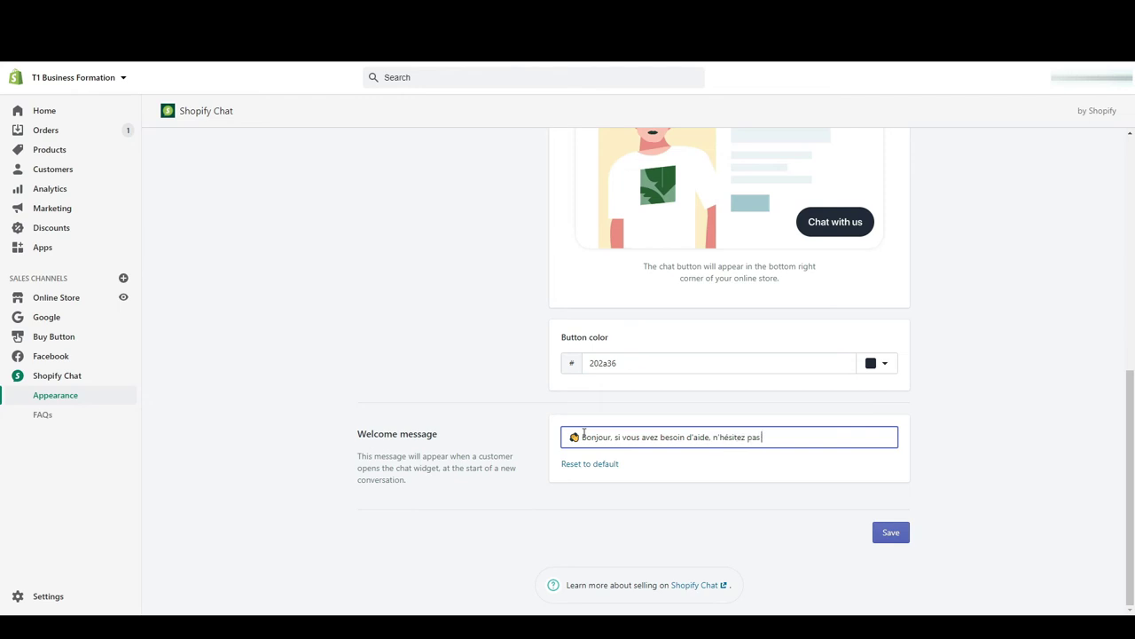
pyautogui.write('à nous contacter ici !')
pyautogui.click(896, 532)
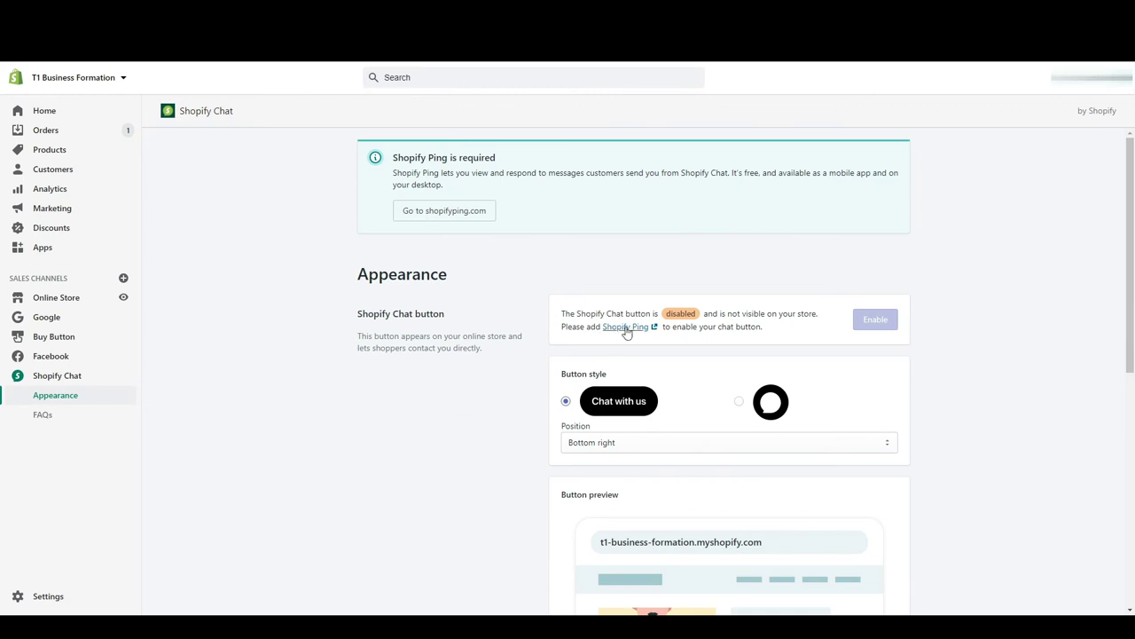
# Open Shopify Ping, log in with Shopify and add the Shopify Chat app from the Shopify App Store
pyautogui.click(625, 326)
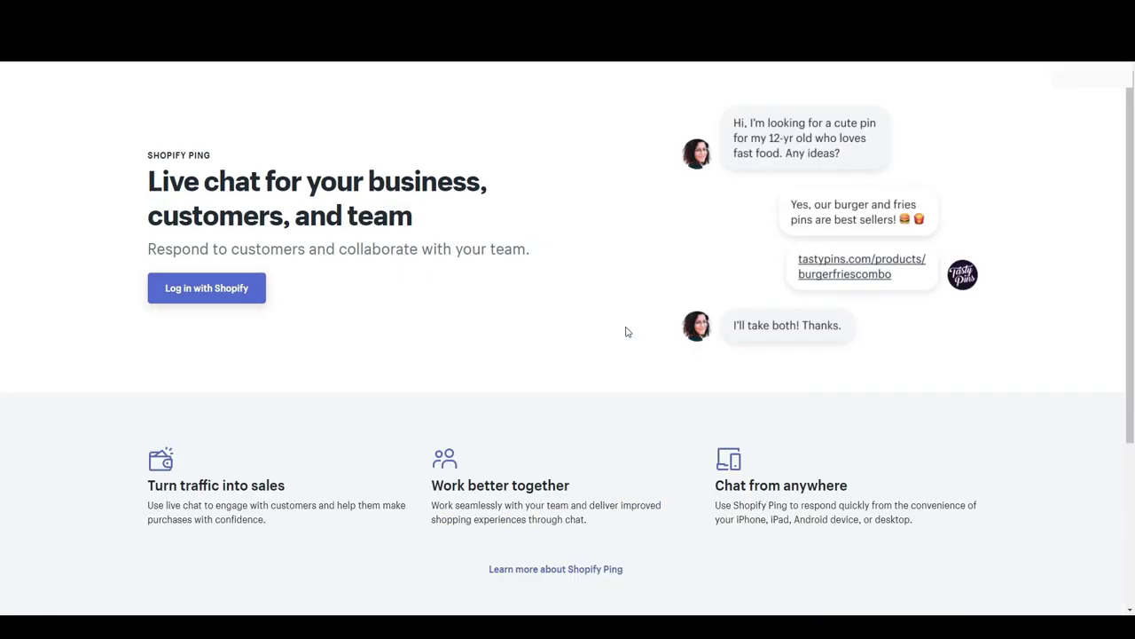
pyautogui.click(229, 296)
pyautogui.click(518, 406)
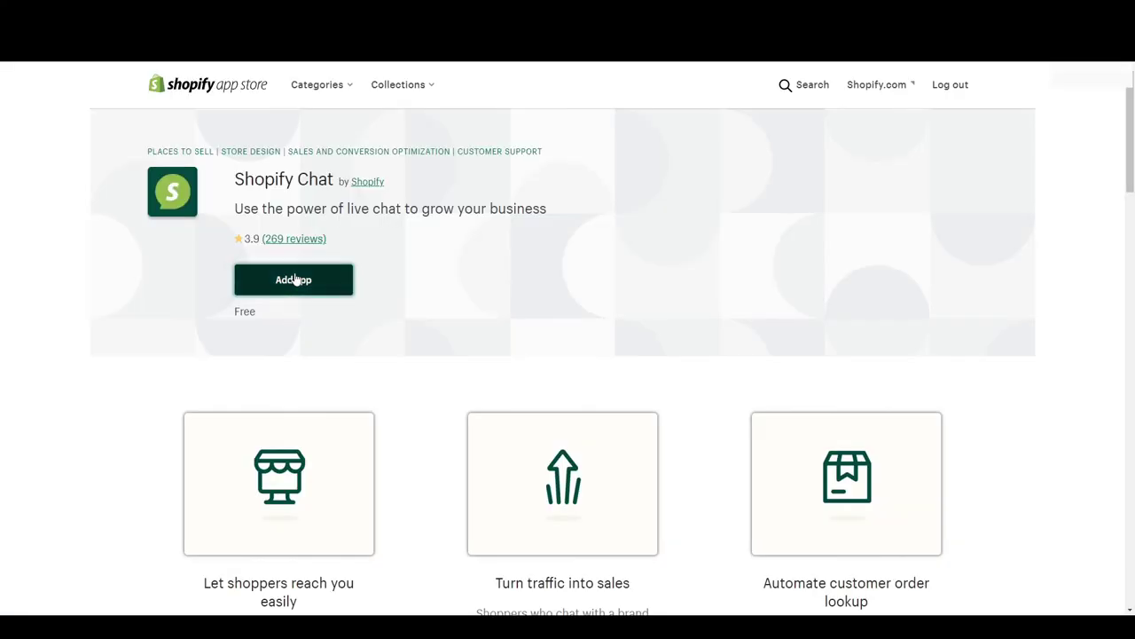
pyautogui.click(296, 279)
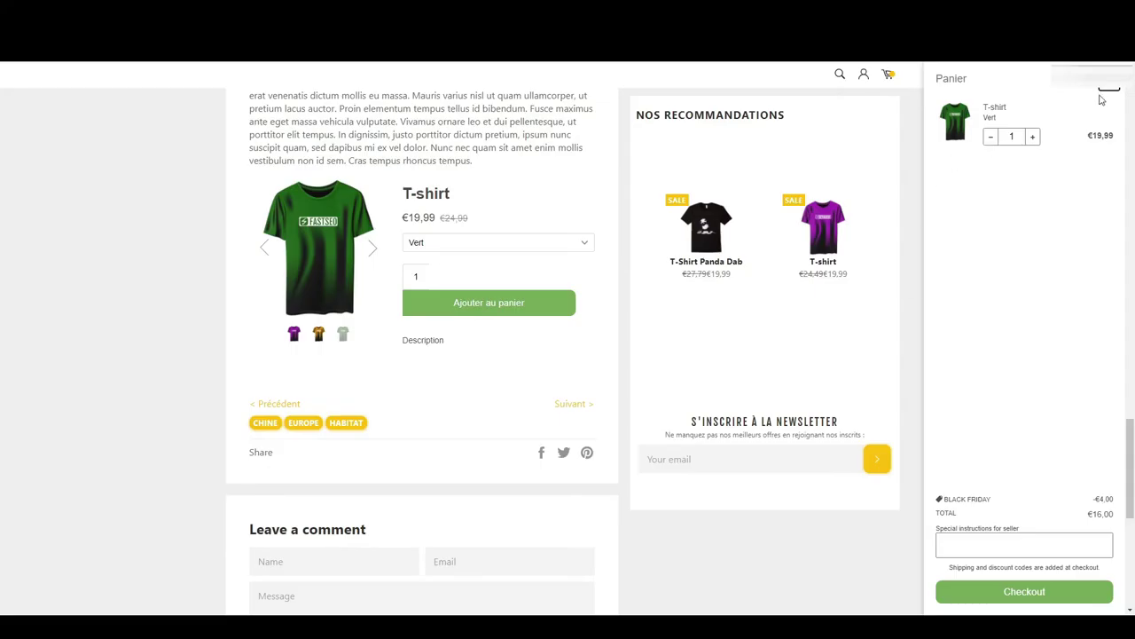
# Close the blog post's cart, go to the store's home page and send the chat message "Bonjour, ou est ma commande ?"
pyautogui.click(1110, 89)
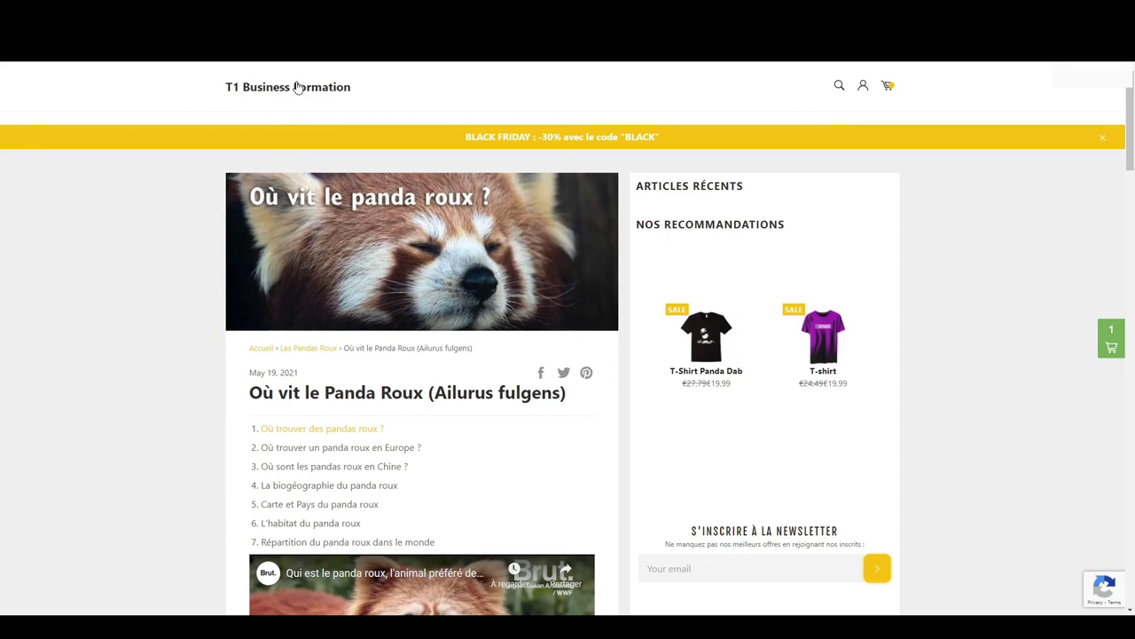
pyautogui.click(297, 87)
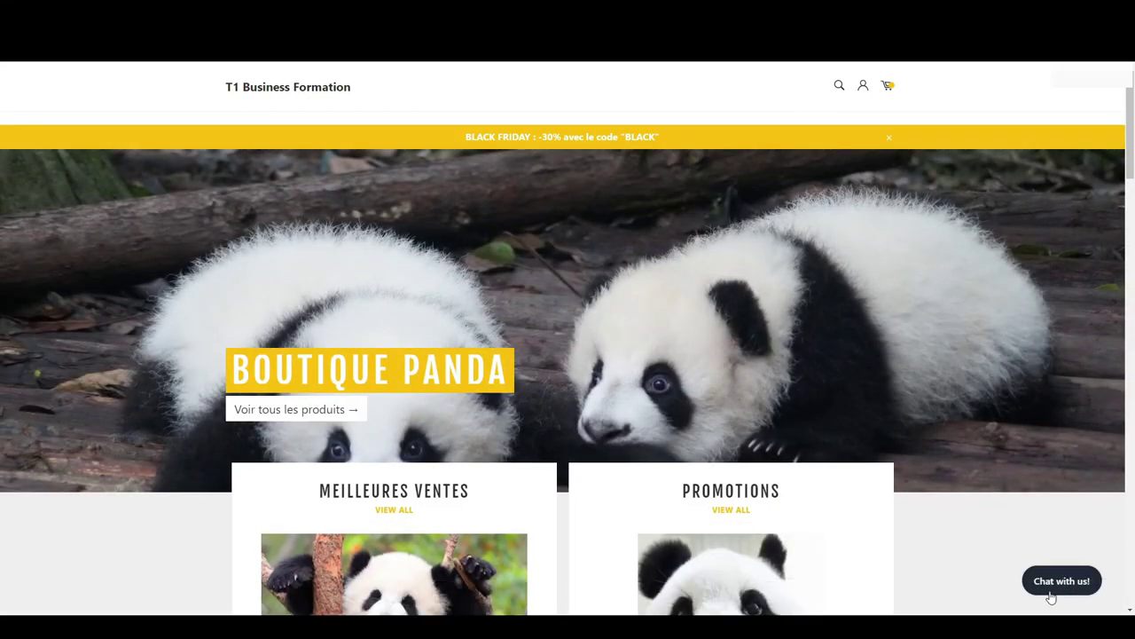
pyautogui.click(1055, 582)
pyautogui.click(974, 530)
pyautogui.write('Bonjour, où est ma commande?')
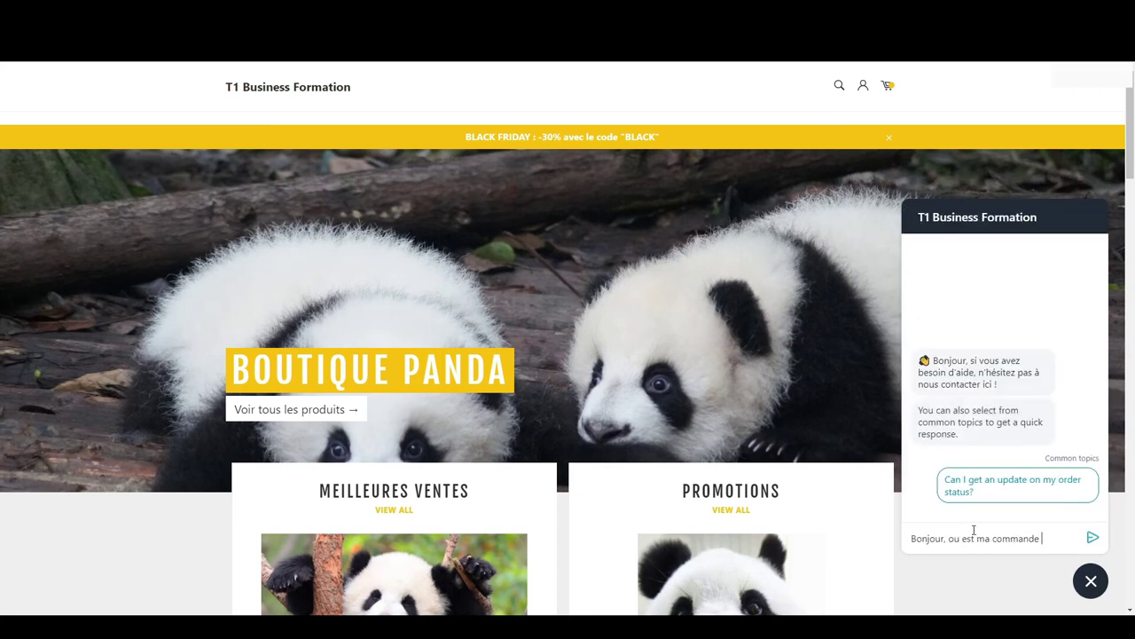
pyautogui.press('Return')
pyautogui.click(1016, 435)
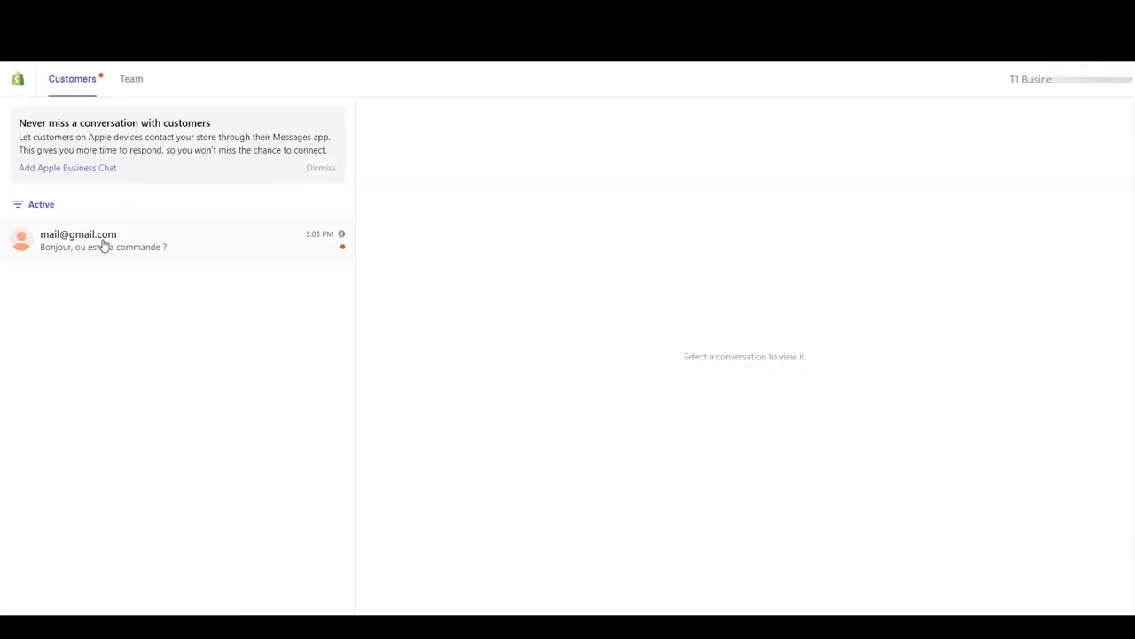
# Answer the customer's conversation in Shopify Ping with "Bonjour !" and check the reply in the storefront chat
pyautogui.click(102, 245)
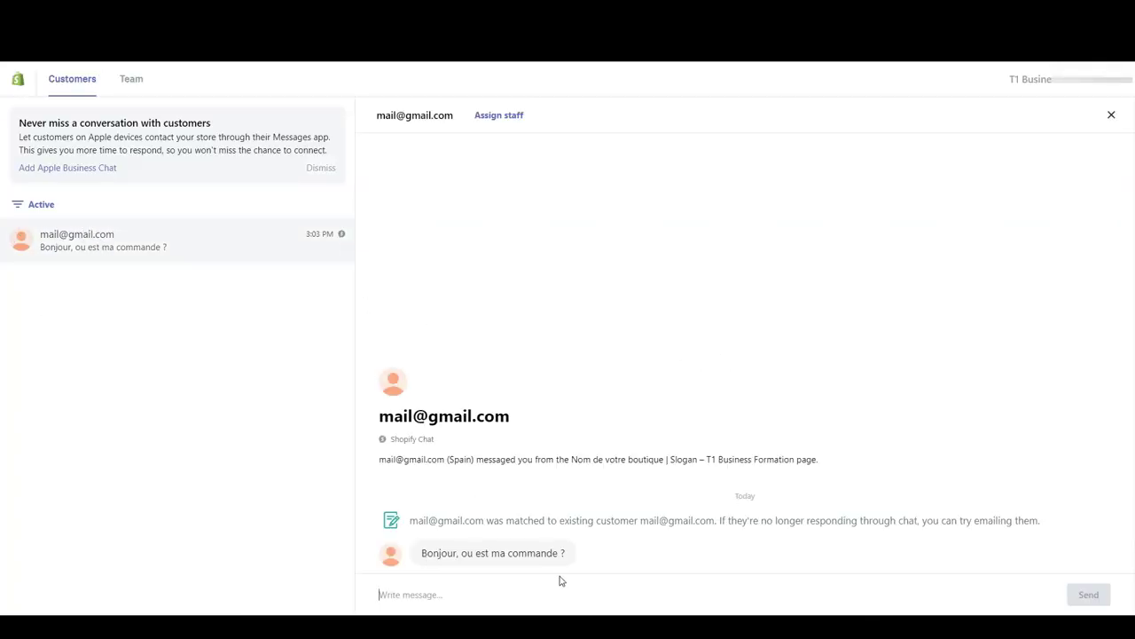
pyautogui.write('Bonjour !')
pyautogui.press('Return')
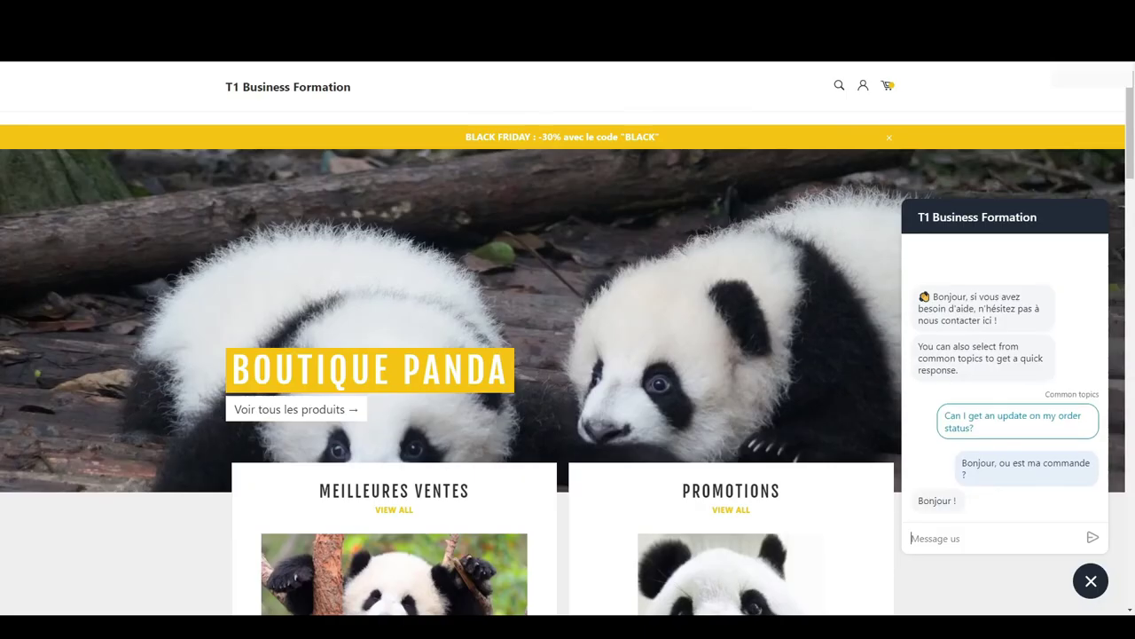
pyautogui.moveTo(924, 500); pyautogui.dragTo(969, 505)
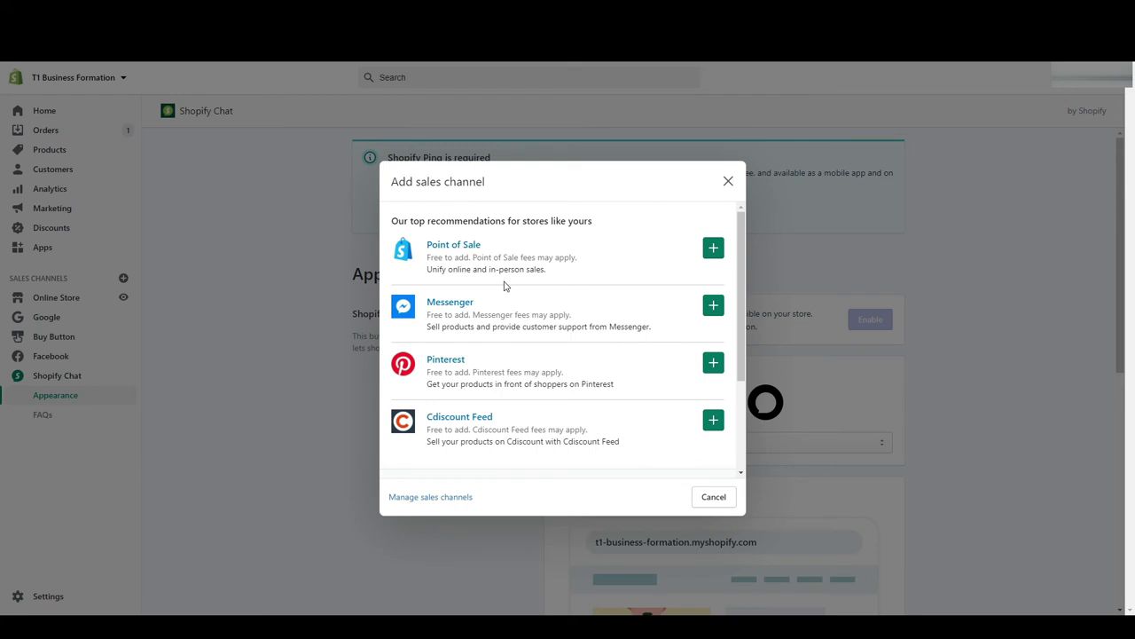
# Review the sales channels available to add, close the list without adding one, and open the Online Store themes
pyautogui.scroll(-1, 504, 286)
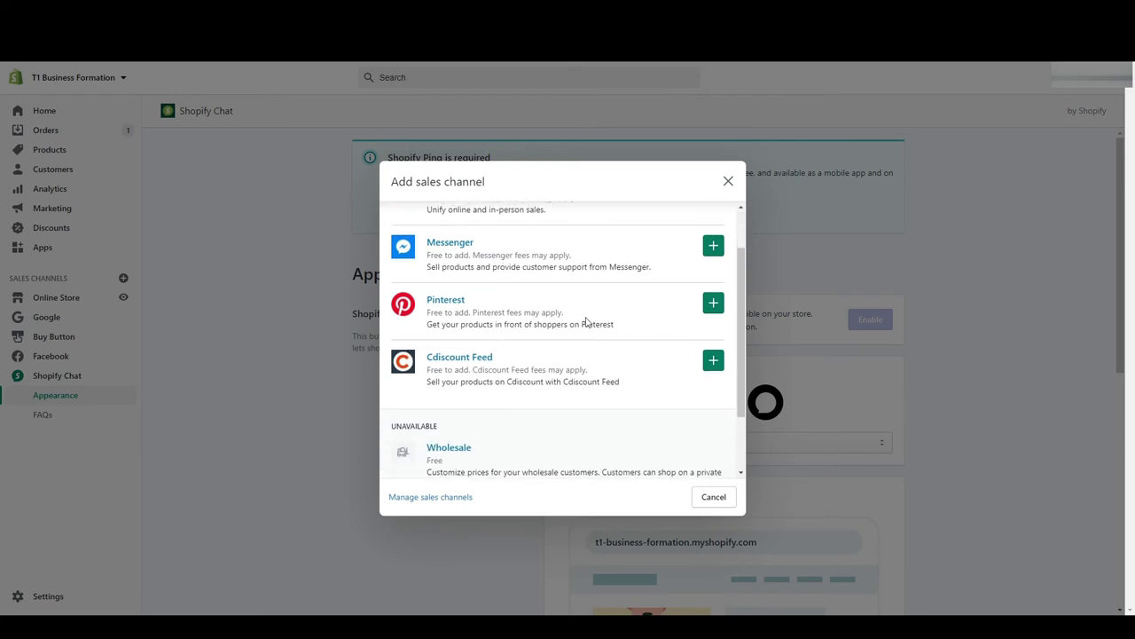
pyautogui.scroll(1, 707, 293)
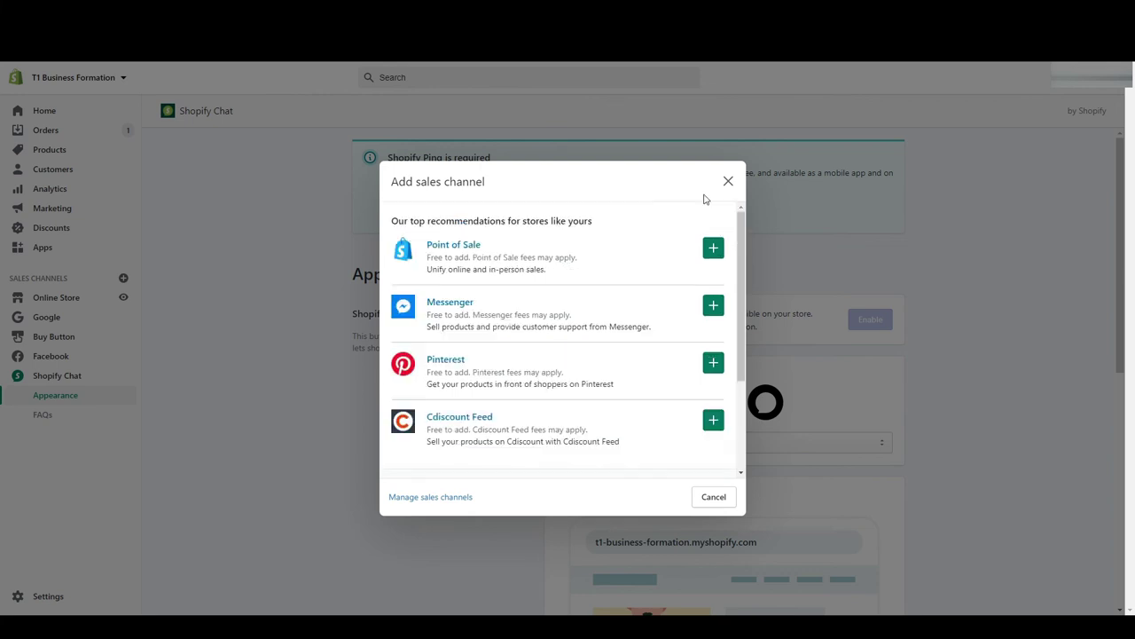
pyautogui.click(727, 182)
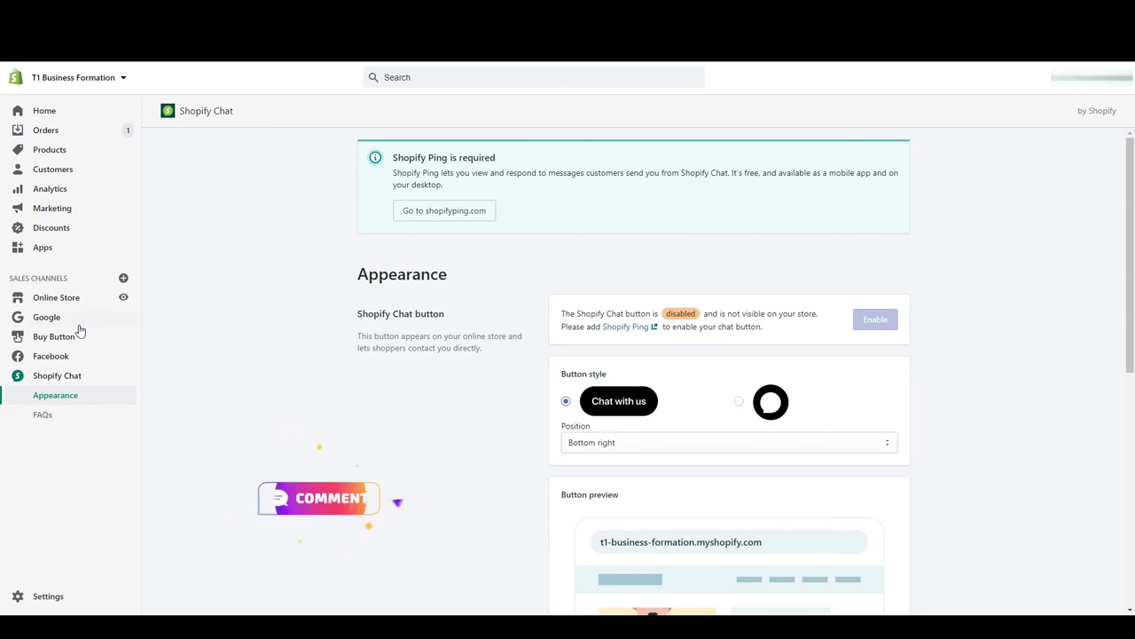
pyautogui.click(123, 278)
pyautogui.scroll(-3, 585, 319)
pyautogui.scroll(3, 590, 352)
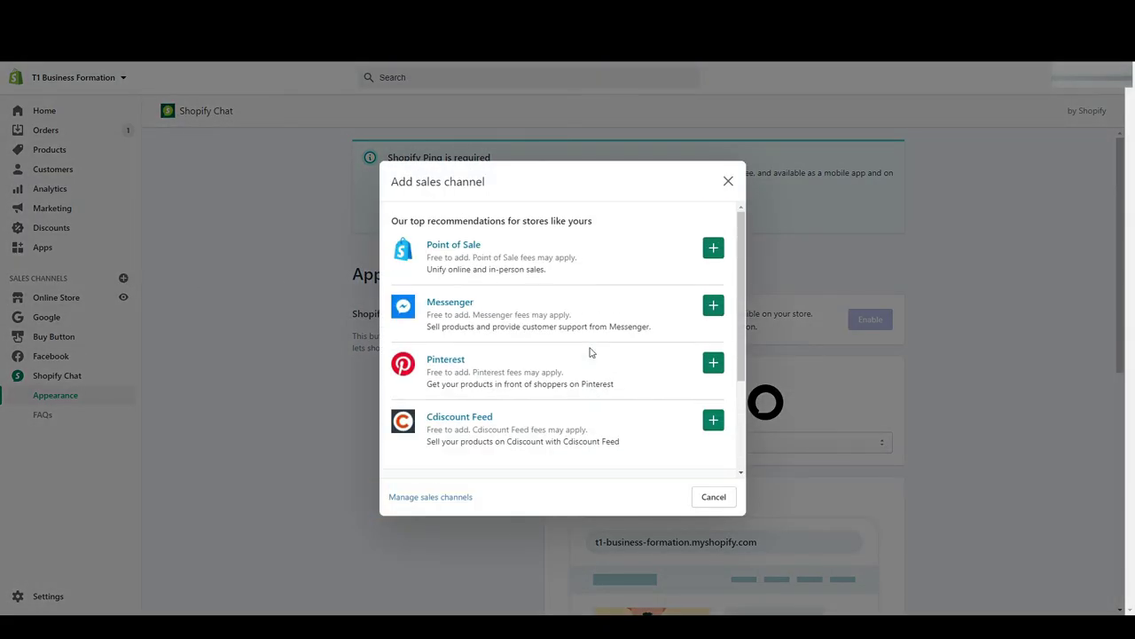
pyautogui.click(728, 181)
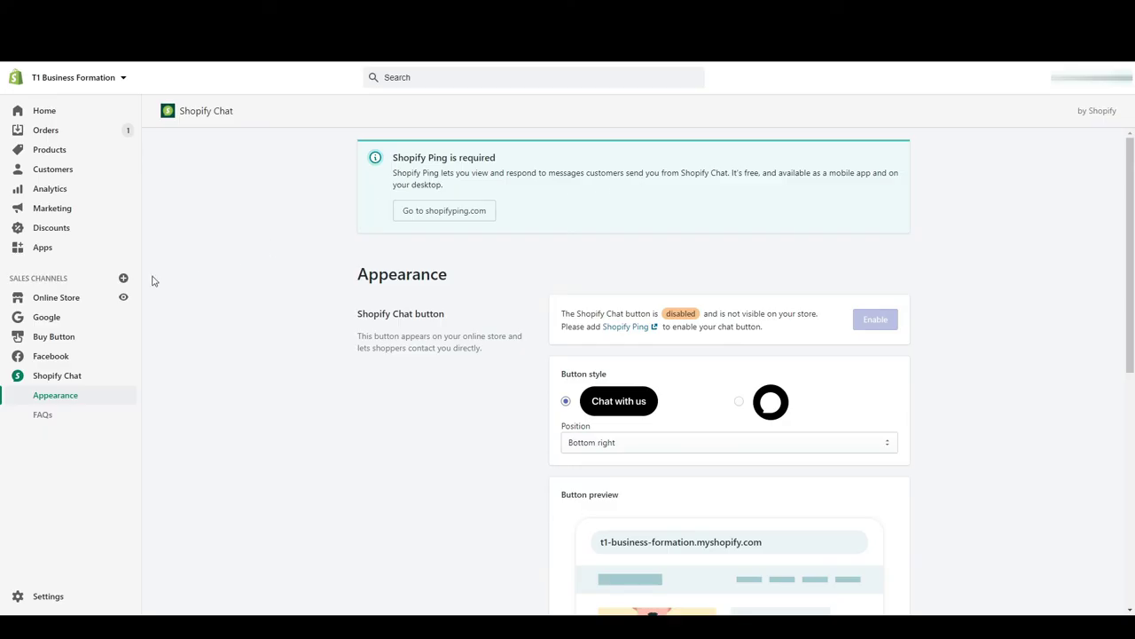
pyautogui.click(60, 300)
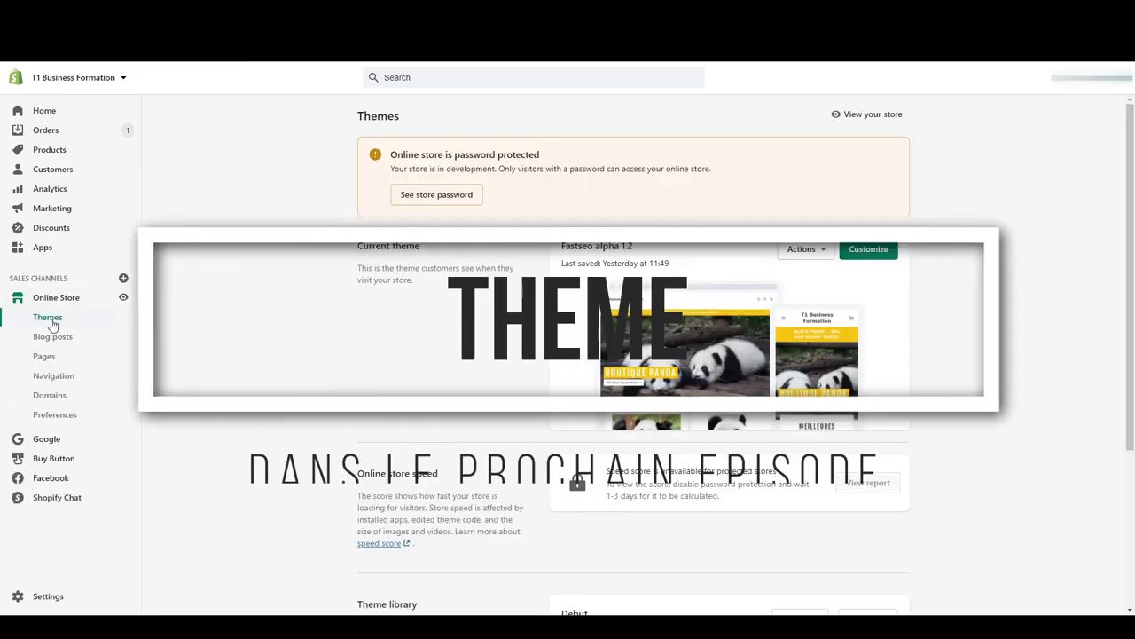